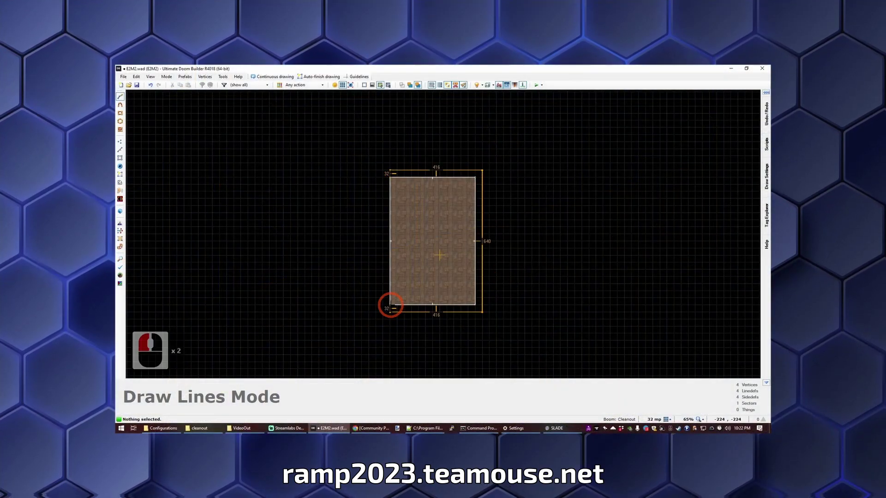
Step: Complete a 32-unit-wide border outside three sides of the room, using 416-unit and 640-unit lines
{"action": "left_click", "coordinate": [389, 303]}
{"action": "left_click", "coordinate": [389, 174]}
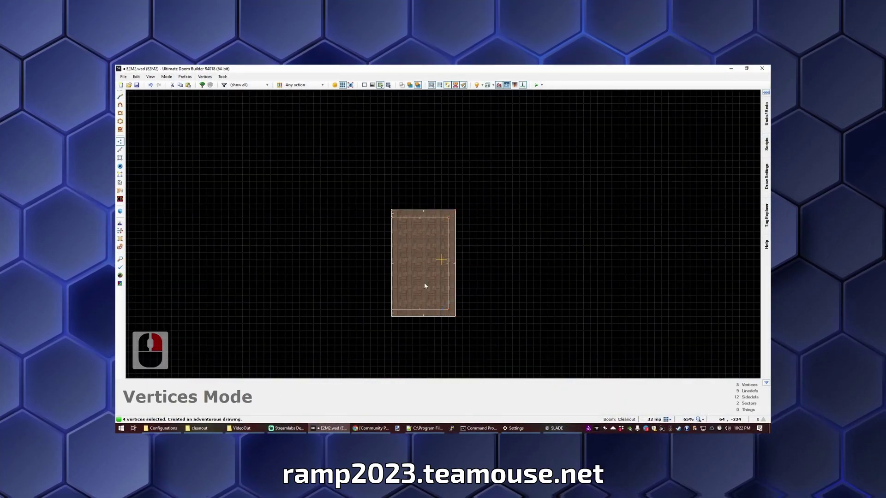
Step: Place a player start thing in the southern part of the room
{"action": "key", "text": "t"}
{"action": "double_click", "coordinate": [424, 286]}
{"action": "key", "text": "Return"}
{"action": "scroll", "coordinate": [424, 286], "scroll_direction": "up", "scroll_amount": 4}
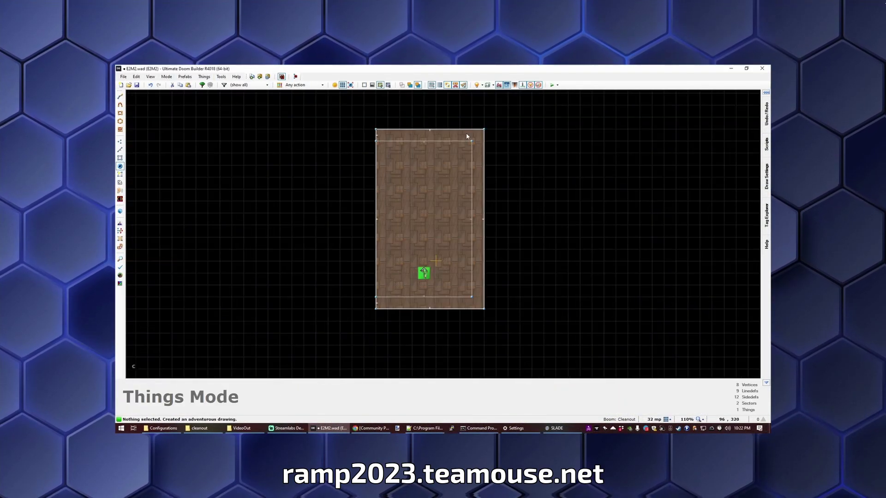
Step: Draw a shallow rectangular alcove projecting from the room's west wall
{"action": "key", "text": "d"}
{"action": "left_click", "coordinate": [376, 180]}
{"action": "left_click", "coordinate": [376, 243]}
{"action": "left_click", "coordinate": [391, 242]}
{"action": "key", "text": "t"}
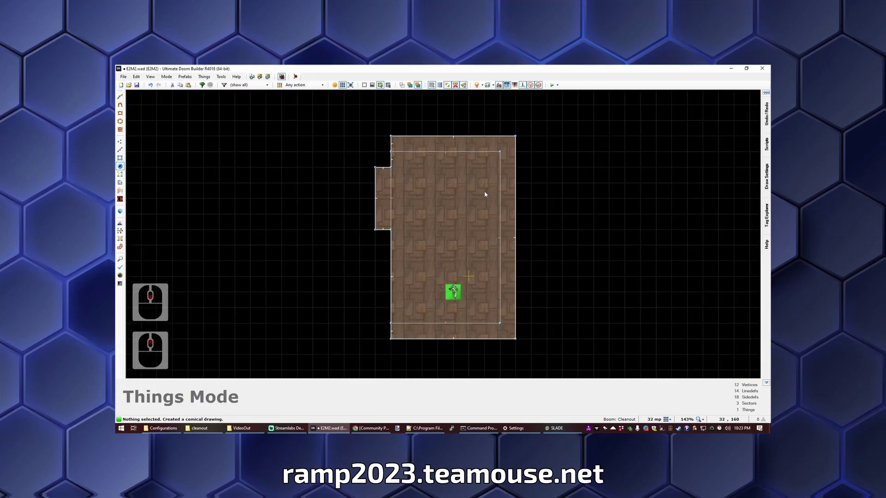
Step: Draw a larger room extending north and east of the start area, with an angled northwest corner
{"action": "scroll", "coordinate": [484, 192], "scroll_direction": "down", "scroll_amount": 2}
{"action": "key", "text": "d"}
{"action": "left_click", "coordinate": [643, 316]}
{"action": "left_click", "coordinate": [466, 332]}
{"action": "scroll", "coordinate": [538, 255], "scroll_direction": "up", "scroll_amount": 2}
{"action": "key", "text": "s"}
{"action": "scroll", "coordinate": [397, 225], "scroll_direction": "down", "scroll_amount": 2}
Step: Draw a new room west of the alcove doorway, with angled entrance corners and angled western corners
{"action": "key", "text": "d"}
{"action": "scroll", "coordinate": [488, 198], "scroll_direction": "up", "scroll_amount": 3}
{"action": "left_click", "coordinate": [499, 208]}
{"action": "left_click", "coordinate": [487, 196]}
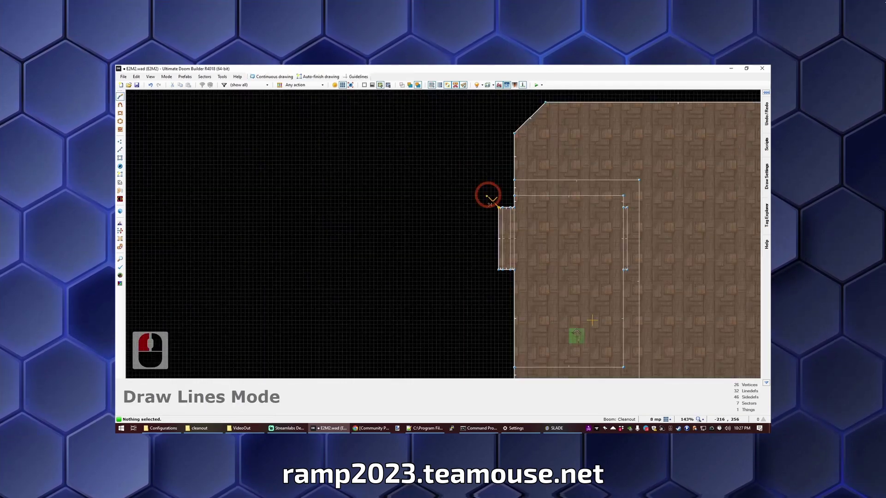
{"action": "left_click", "coordinate": [487, 133]}
{"action": "left_click", "coordinate": [342, 133]}
{"action": "left_click", "coordinate": [487, 347]}
{"action": "left_click", "coordinate": [498, 268]}
Step: Draw a five-sided shape with a cut southwest corner inside the northern half of the west room
{"action": "key", "text": "d"}
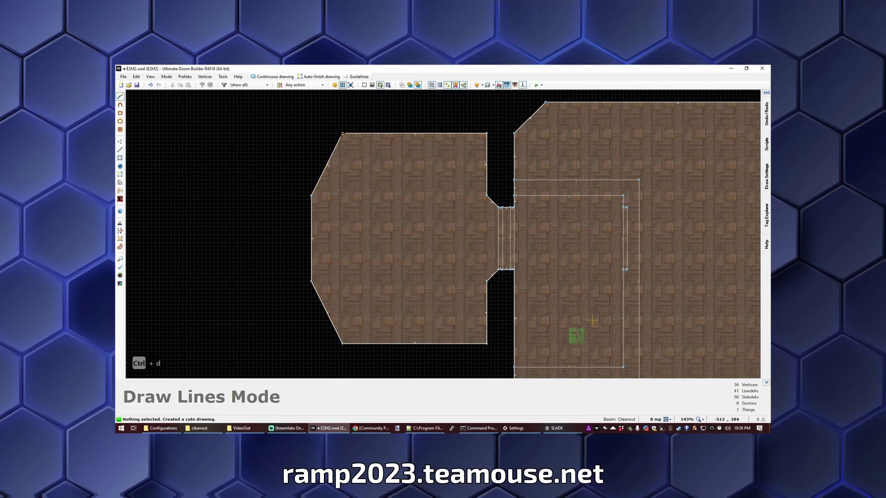
{"action": "key", "text": "v"}
{"action": "scroll", "coordinate": [306, 251], "scroll_direction": "down", "scroll_amount": 2}
{"action": "key", "text": "d"}
{"action": "scroll", "coordinate": [430, 191], "scroll_direction": "up", "scroll_amount": 3}
{"action": "left_click", "coordinate": [490, 192]}
{"action": "left_click", "coordinate": [430, 192]}
{"action": "left_click", "coordinate": [429, 237]}
{"action": "left_click", "coordinate": [449, 257]}
{"action": "left_click", "coordinate": [491, 257]}
{"action": "left_click", "coordinate": [491, 191]}
{"action": "key", "text": "v"}
Step: Draw a tapered block against the west room's west wall and divide it crosswise into steps
{"action": "key", "text": "d"}
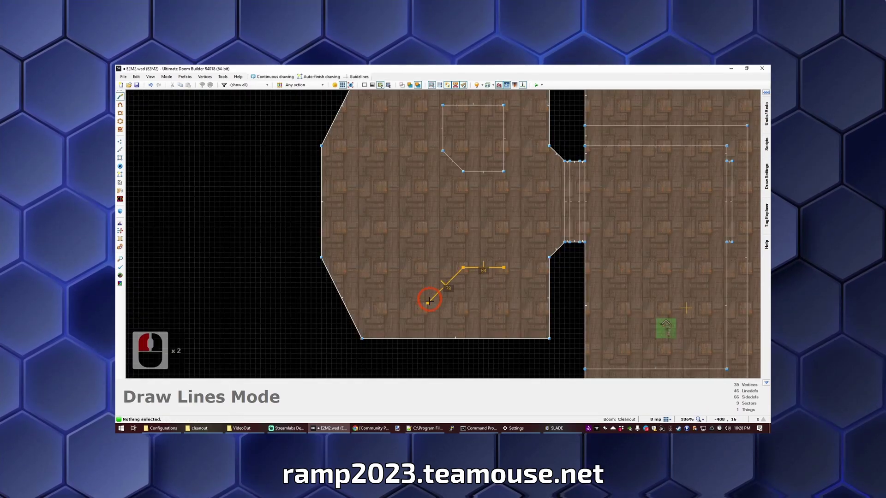
{"action": "key", "text": "v"}
{"action": "key", "text": "d"}
{"action": "scroll", "coordinate": [452, 316], "scroll_direction": "down", "scroll_amount": 2}
{"action": "scroll", "coordinate": [434, 198], "scroll_direction": "up", "scroll_amount": 3}
{"action": "left_click", "coordinate": [368, 192]}
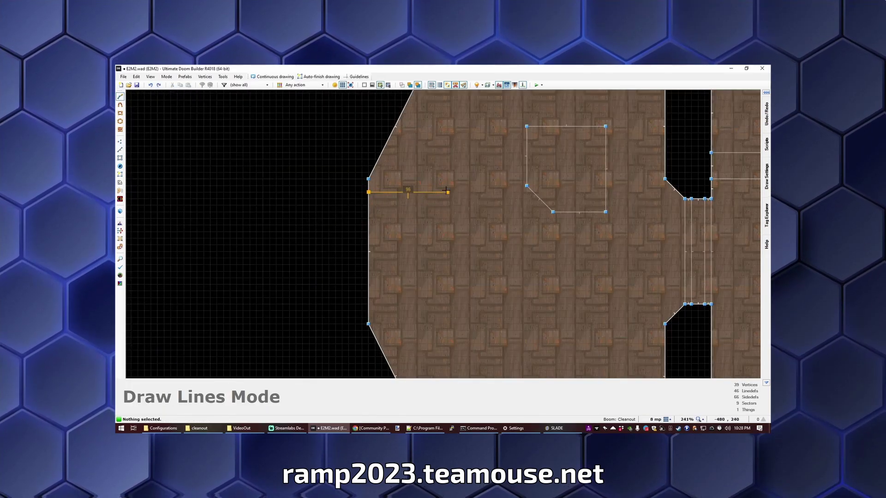
{"action": "left_click", "coordinate": [447, 204]}
{"action": "left_click", "coordinate": [448, 297]}
{"action": "left_click", "coordinate": [368, 311]}
{"action": "left_click", "coordinate": [420, 201]}
{"action": "left_click", "coordinate": [421, 300]}
{"action": "key", "text": "v"}
Step: Draw an outer area wrapping the west room's north, west and south sides, with angled western corners and a 152-unit northern offset
{"action": "scroll", "coordinate": [513, 157], "scroll_direction": "down", "scroll_amount": 4}
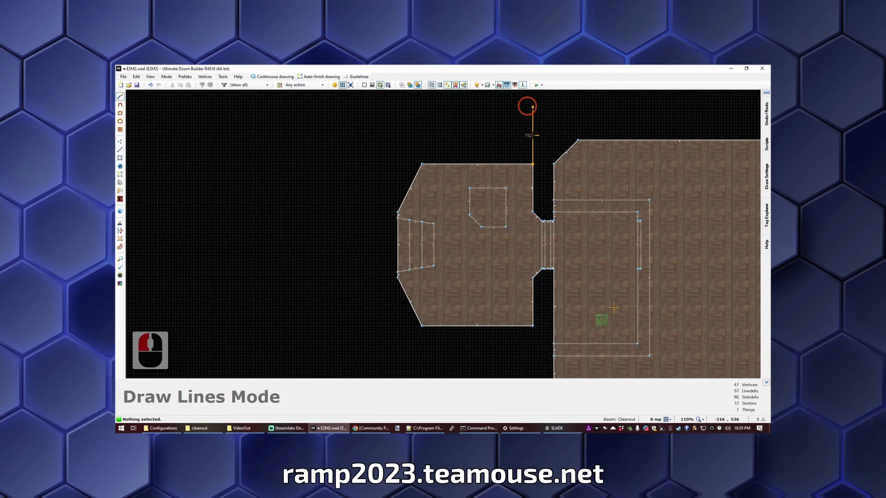
{"action": "left_click", "coordinate": [397, 107]}
{"action": "left_click", "coordinate": [352, 140]}
{"action": "left_click", "coordinate": [353, 305]}
{"action": "left_click", "coordinate": [399, 366]}
{"action": "left_click", "coordinate": [530, 366]}
{"action": "left_click", "coordinate": [532, 326]}
Step: Draw a side room off the northern part of the outer area's west wall
{"action": "scroll", "coordinate": [435, 257], "scroll_direction": "down", "scroll_amount": 4}
{"action": "scroll", "coordinate": [403, 174], "scroll_direction": "up", "scroll_amount": 4}
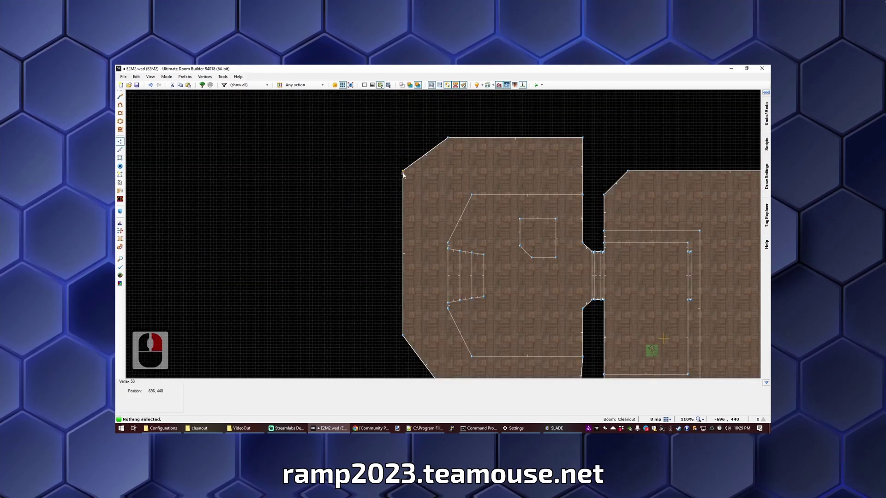
{"action": "key", "text": "d"}
{"action": "left_click", "coordinate": [403, 171]}
{"action": "left_click", "coordinate": [330, 170]}
{"action": "left_click", "coordinate": [330, 248]}
Step: Draw a second side room with slanted walls off the outer area's west wall, south of the first
{"action": "scroll", "coordinate": [374, 346], "scroll_direction": "up", "scroll_amount": 3}
{"action": "left_click", "coordinate": [405, 267]}
{"action": "left_click", "coordinate": [339, 263]}
{"action": "left_click", "coordinate": [339, 332]}
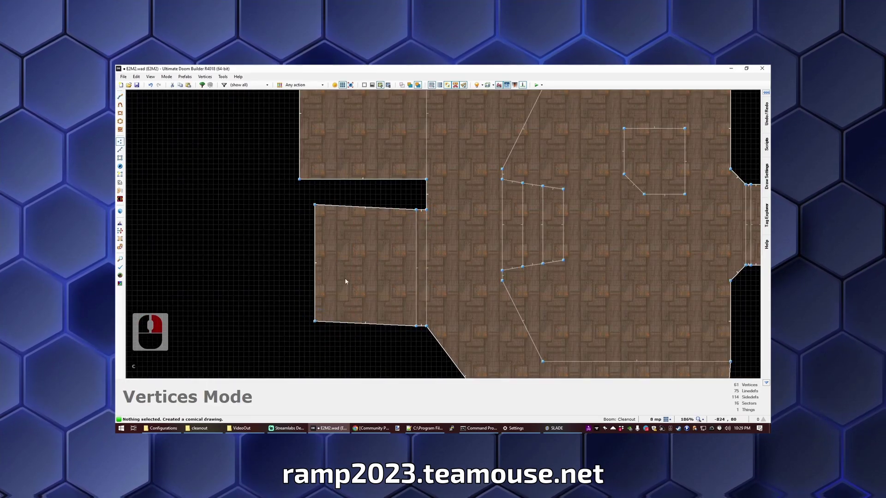
Step: Draw a small four-sided square shape in the map and finish drawing
{"action": "scroll", "coordinate": [391, 320], "scroll_direction": "down", "scroll_amount": 4}
{"action": "key", "text": "d"}
{"action": "scroll", "coordinate": [457, 295], "scroll_direction": "up", "scroll_amount": 3}
{"action": "left_click", "coordinate": [434, 291]}
{"action": "left_click", "coordinate": [435, 337]}
{"action": "left_click", "coordinate": [481, 337]}
{"action": "double_click", "coordinate": [481, 290]}
{"action": "key", "text": "Escape"}
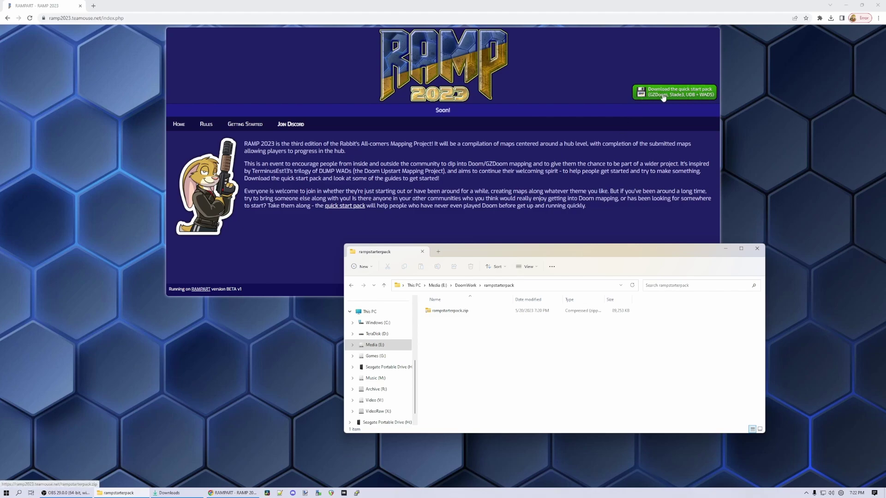
Step: In File Explorer, extract rampstarterpack.zip into the current folder with 7-Zip
{"action": "right_click", "coordinate": [451, 311]}
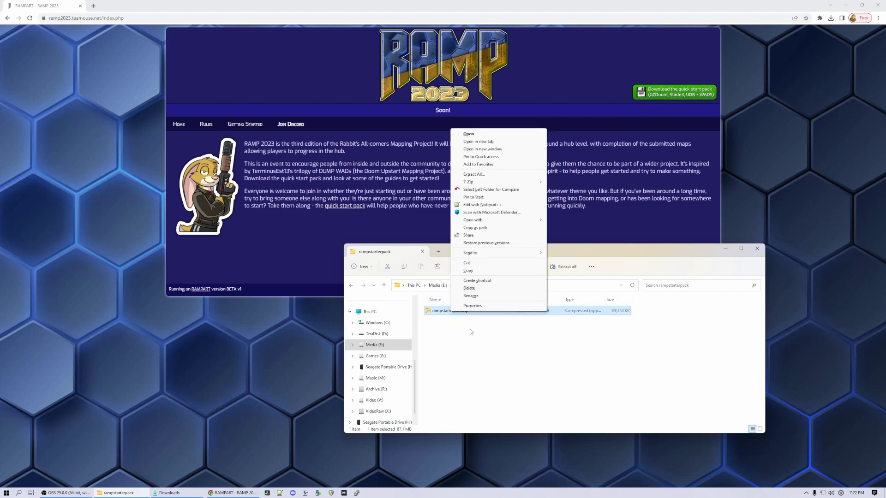
{"action": "mouse_move", "coordinate": [512, 182]}
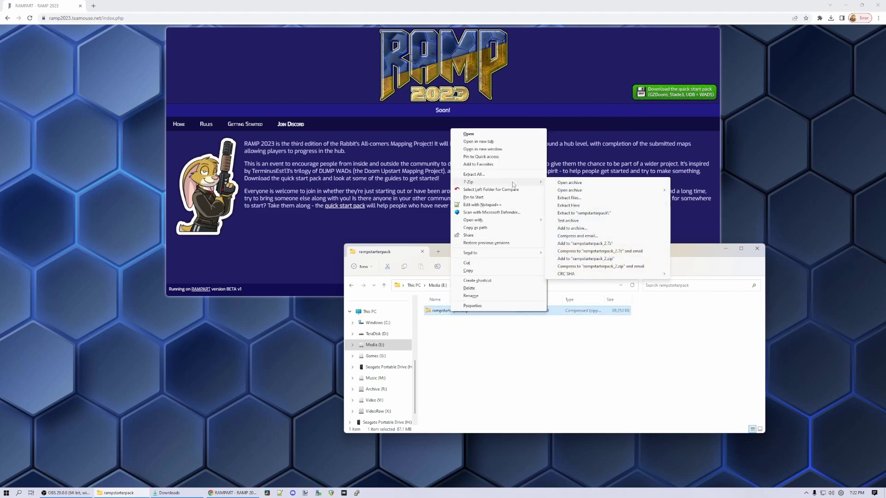
{"action": "left_click", "coordinate": [571, 205]}
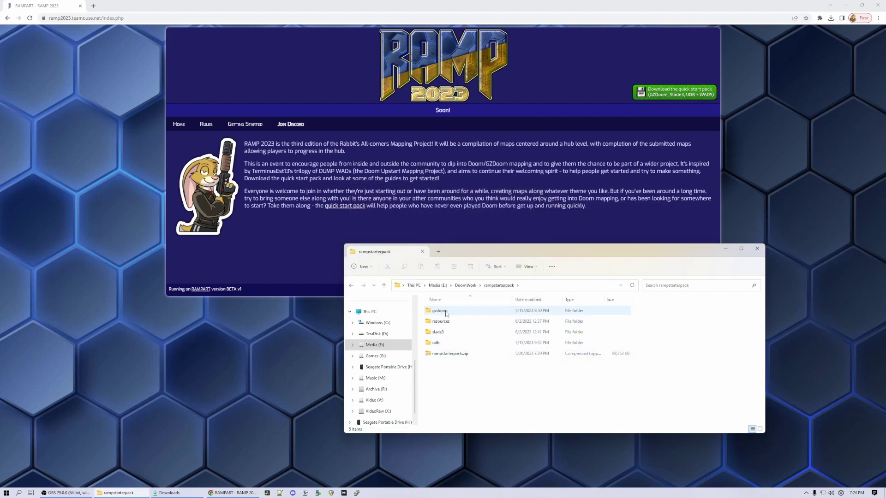
Step: Open the extracted gzdoom folder, select freedoom2.wad, and launch gzdoom.exe
{"action": "double_click", "coordinate": [446, 312]}
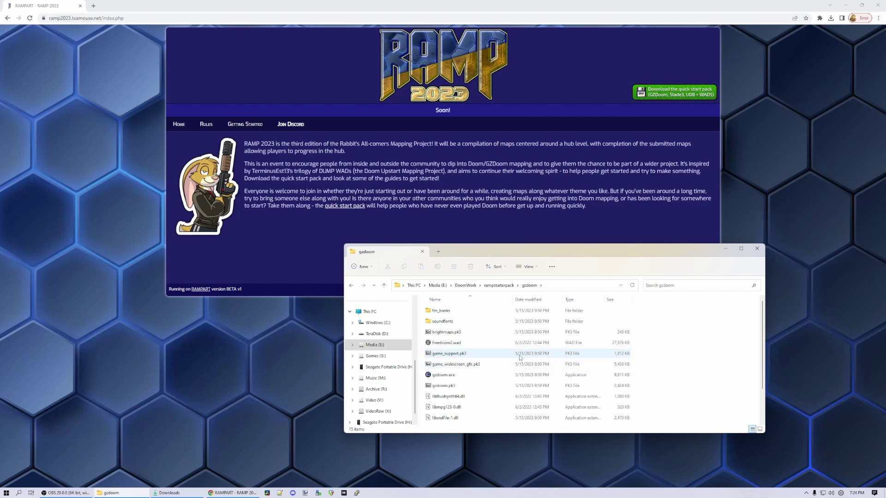
{"action": "left_click", "coordinate": [481, 347]}
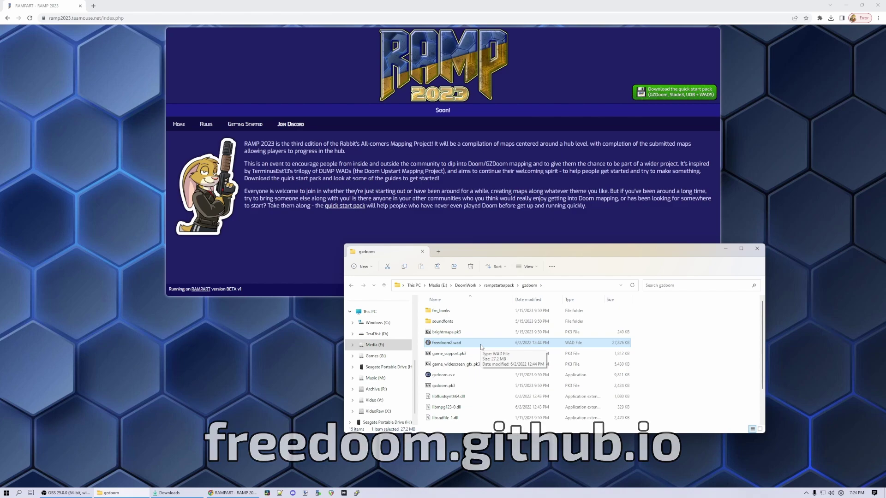
{"action": "left_click", "coordinate": [455, 375]}
{"action": "double_click", "coordinate": [446, 376]}
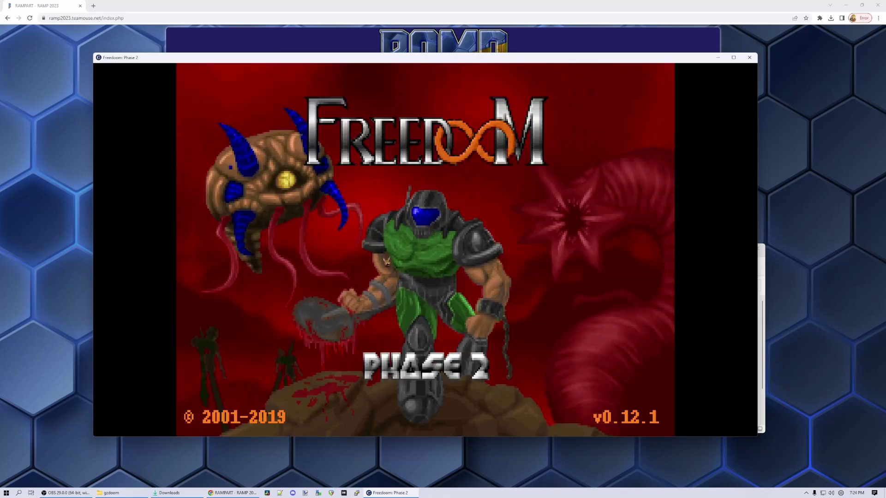
Step: Review the video mode settings from the full options menu, then return to the main menu
{"action": "key", "text": "Escape"}
{"action": "left_click", "coordinate": [395, 244]}
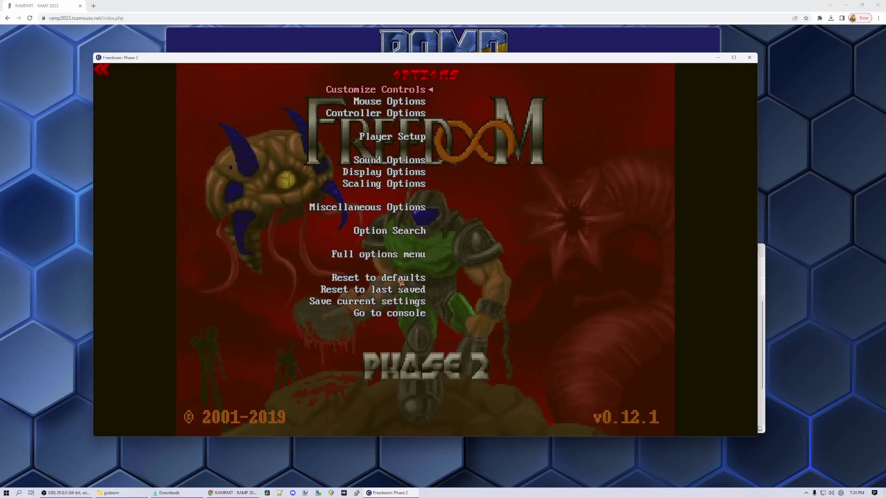
{"action": "left_click", "coordinate": [398, 257]}
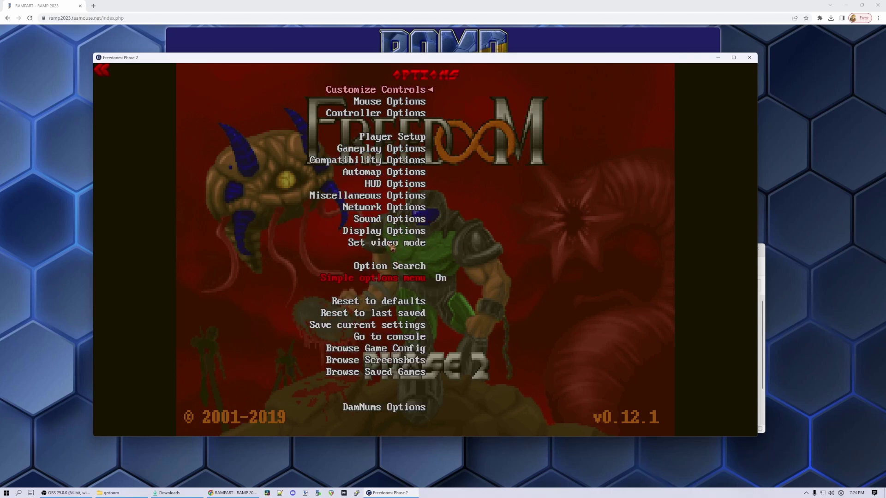
{"action": "left_click", "coordinate": [393, 244]}
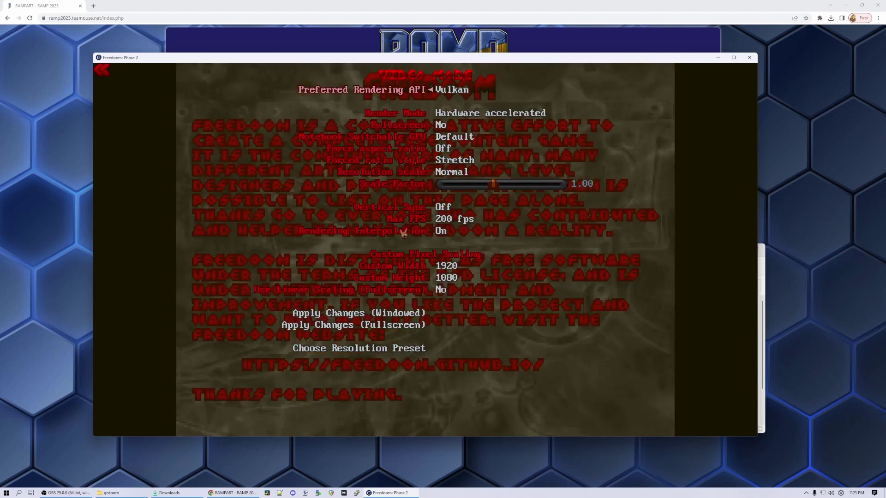
{"action": "key", "text": "Escape"}
{"action": "key", "text": "Escape"}
{"action": "key", "text": "Escape"}
Step: Start a new Freedoom game at the Bring on the Pain skill level and shoot the two enemies in the side room
{"action": "left_click", "coordinate": [421, 213]}
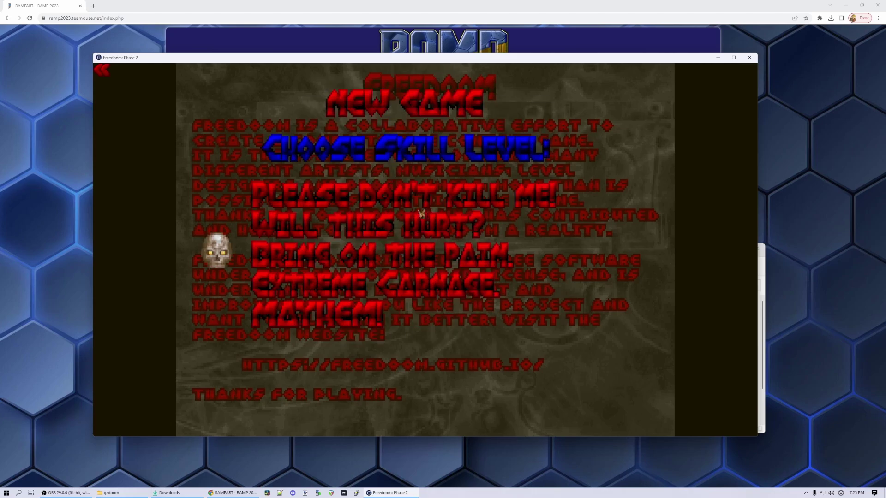
{"action": "left_click", "coordinate": [362, 263]}
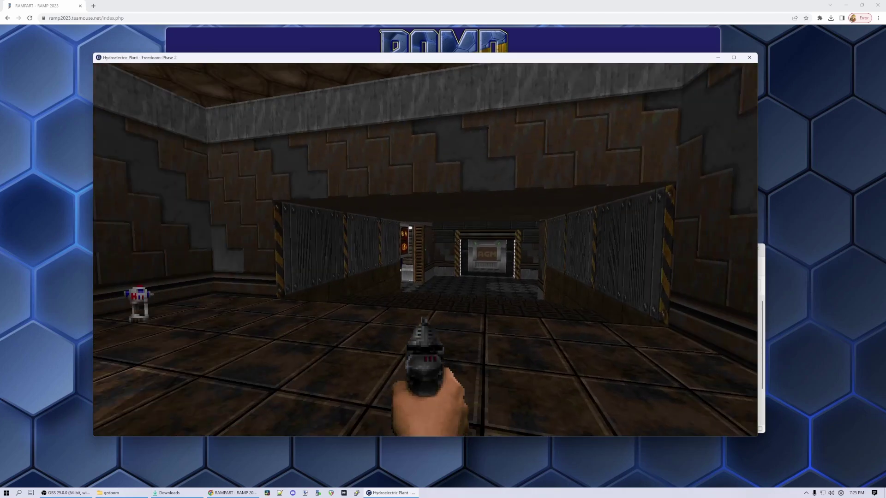
{"action": "key", "text": "w"}
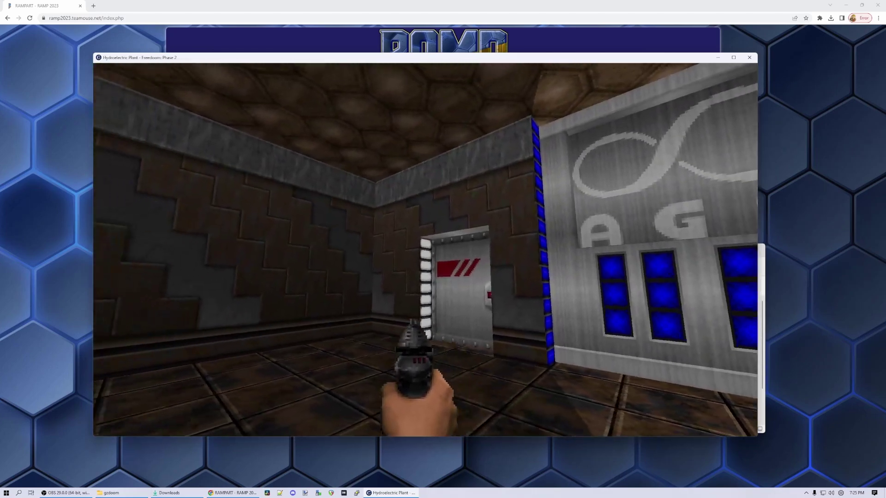
{"action": "key", "text": "w"}
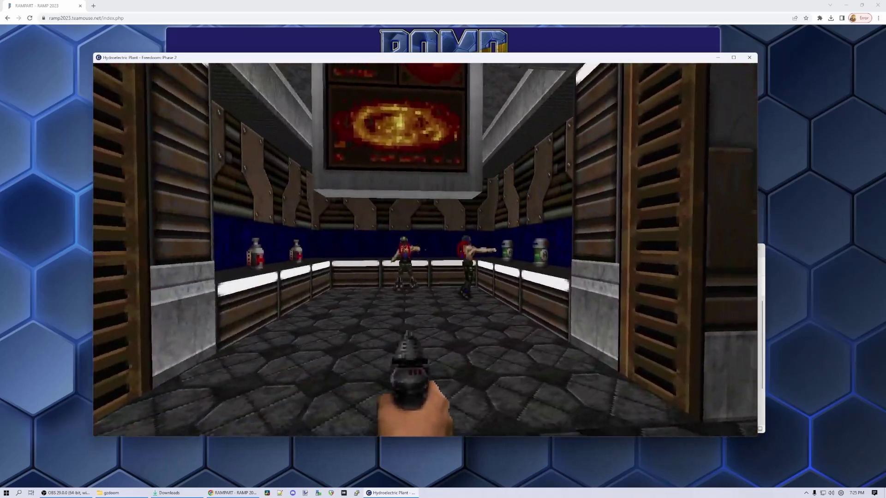
{"action": "key", "text": "ctrl"}
{"action": "key", "text": "w"}
{"action": "key", "text": "ctrl"}
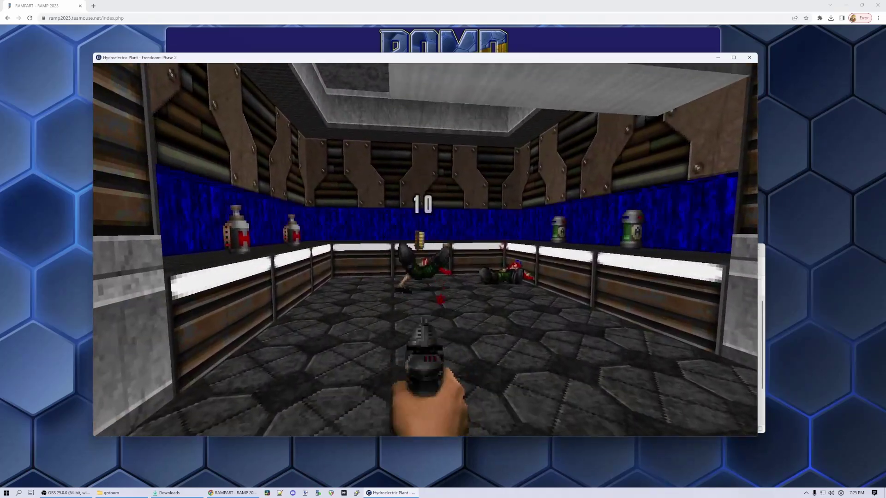
{"action": "key", "text": "w"}
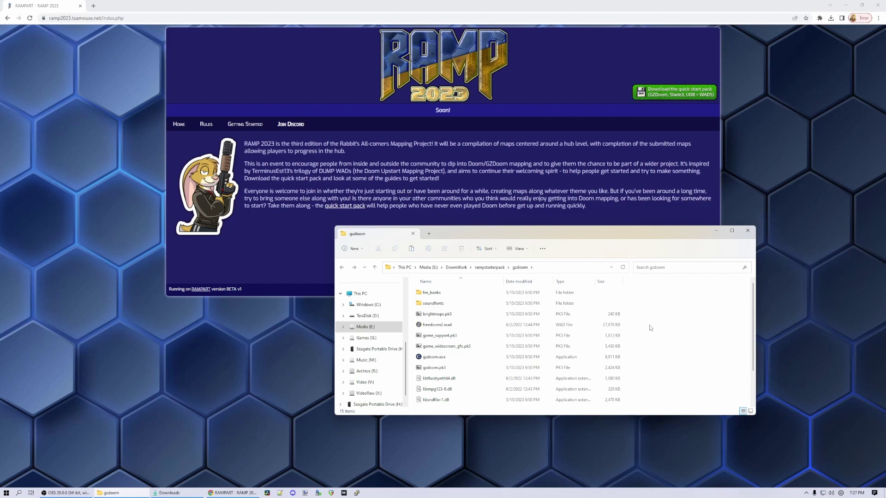
Step: In File Explorer, copy DOOM2.WAD from the prboom folder into the starter pack's gzdoom folder
{"action": "left_click", "coordinate": [354, 267]}
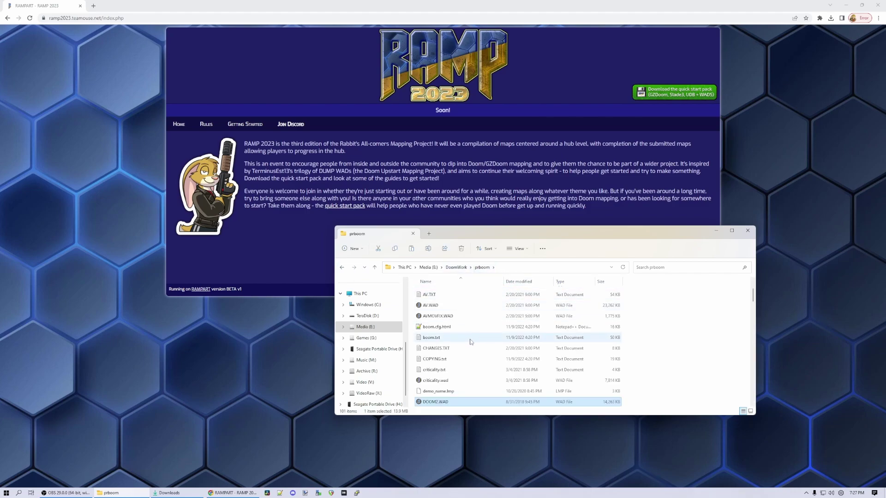
{"action": "scroll", "coordinate": [445, 371], "scroll_direction": "down", "scroll_amount": 1}
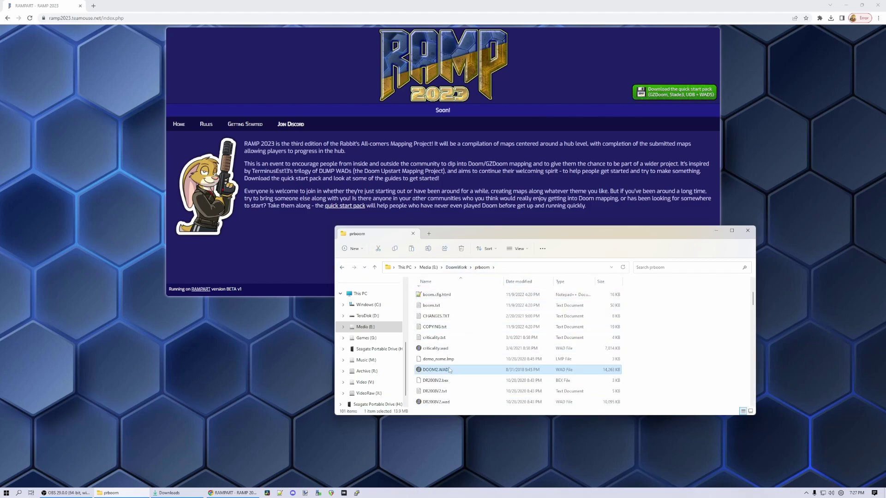
{"action": "left_click", "coordinate": [342, 268]}
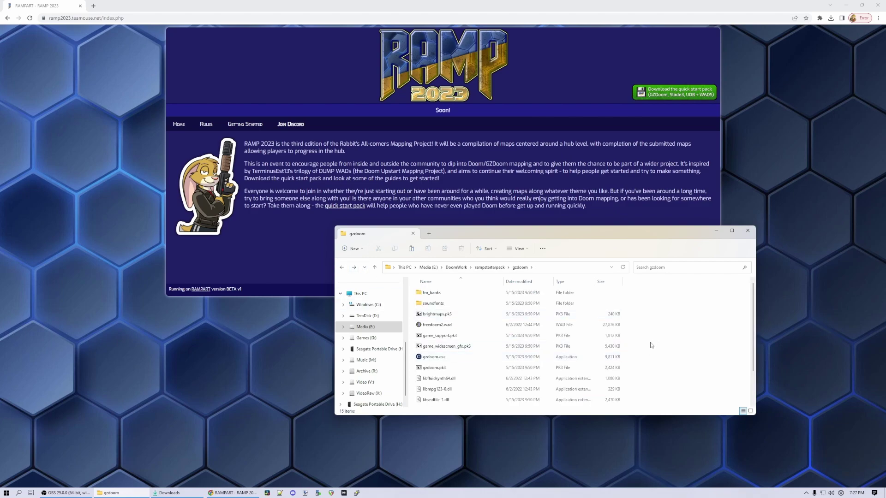
{"action": "key", "text": "ctrl+v"}
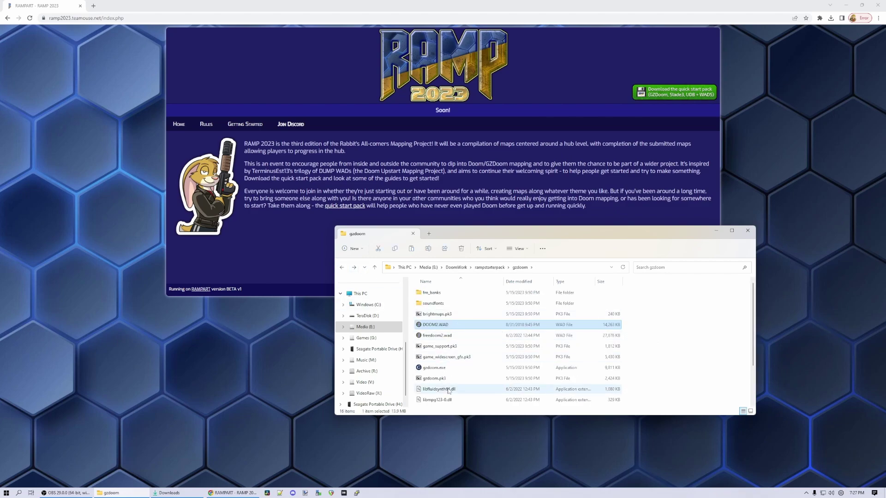
Step: Launch gzdoom.exe again and start a new game of DOOM 2: Hell on Earth
{"action": "left_click", "coordinate": [453, 368]}
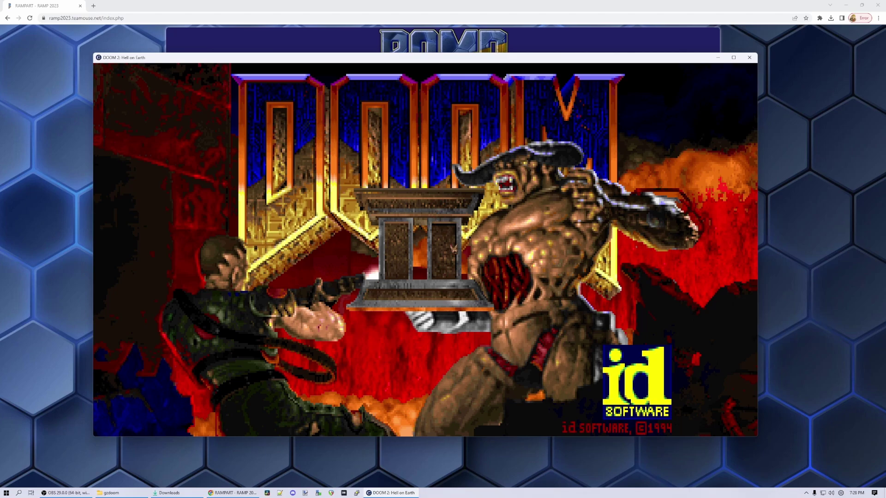
{"action": "left_click", "coordinate": [454, 250]}
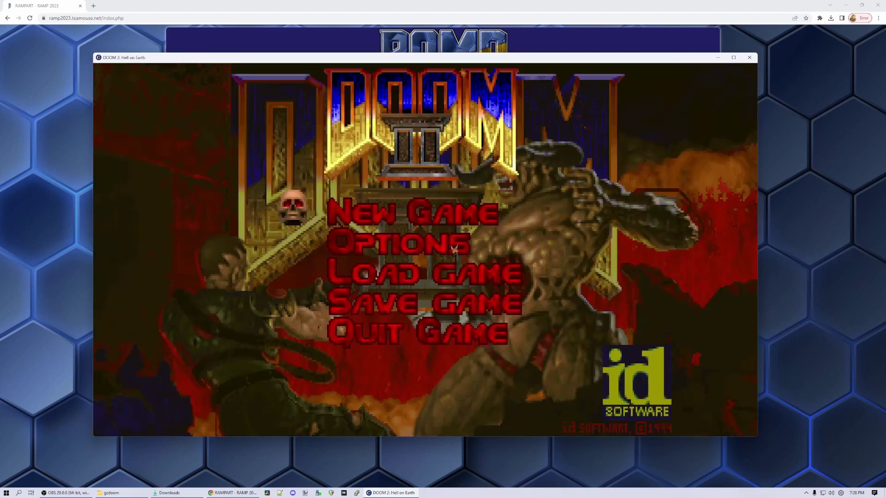
{"action": "left_click", "coordinate": [457, 217]}
{"action": "left_click", "coordinate": [457, 217]}
Step: Walk through the Entryway level's starting area and pick up the chainsaw
{"action": "key", "text": "w"}
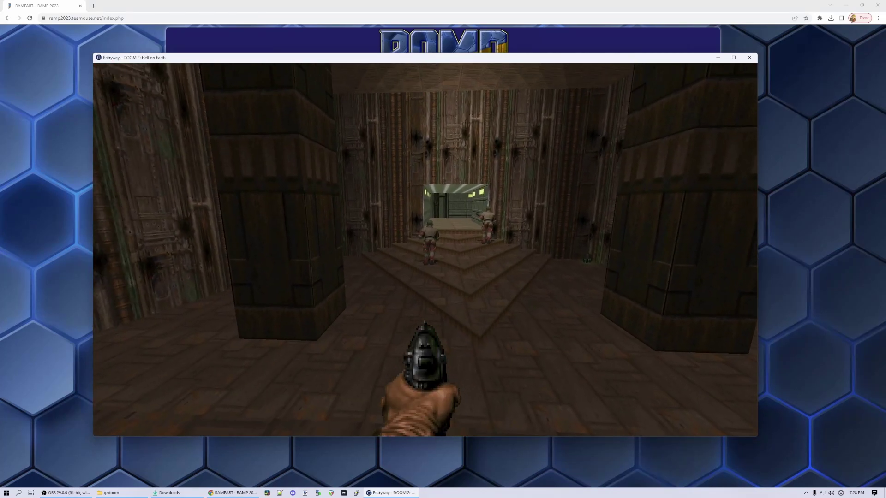
{"action": "key", "text": "w"}
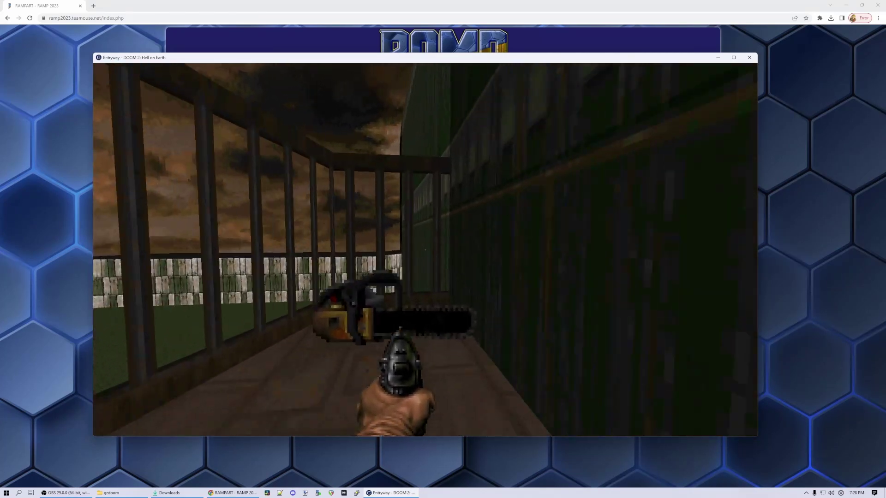
{"action": "key", "text": "w"}
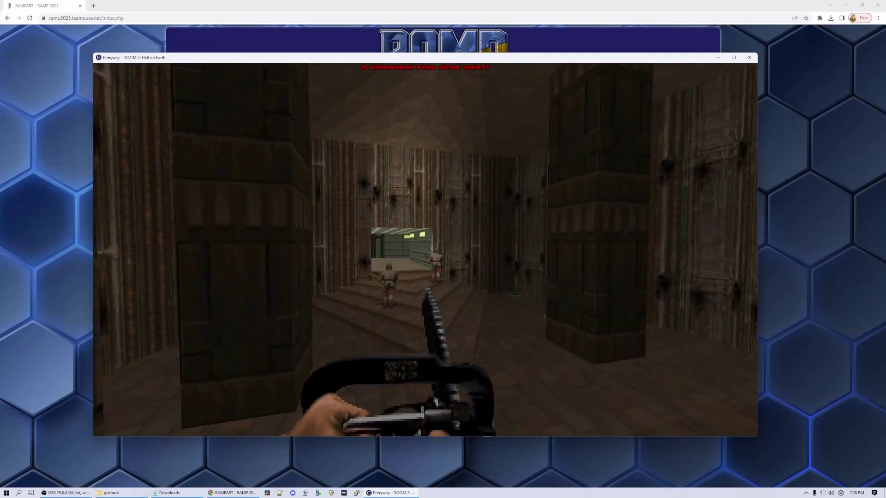
Step: Advance on the enemies at the Entryway stairs with the chainsaw, attack them, and quit the game
{"action": "key", "text": "w"}
{"action": "key", "text": "ctrl"}
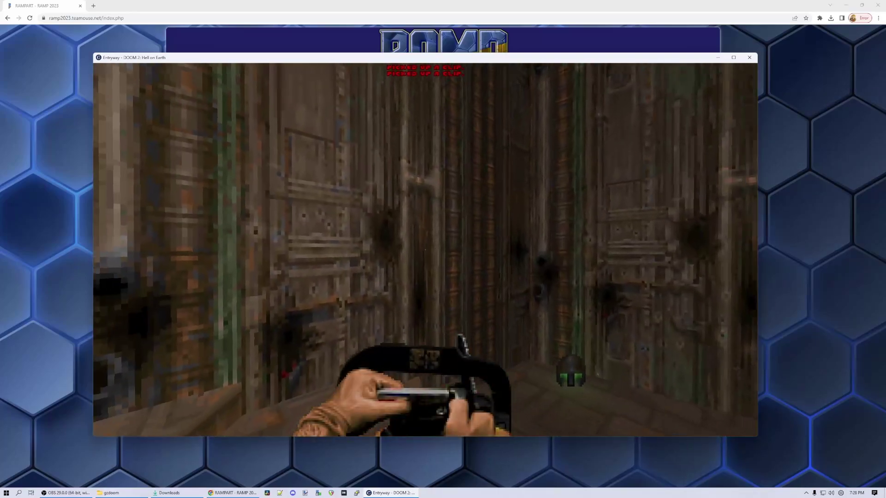
{"action": "key", "text": "alt+F4"}
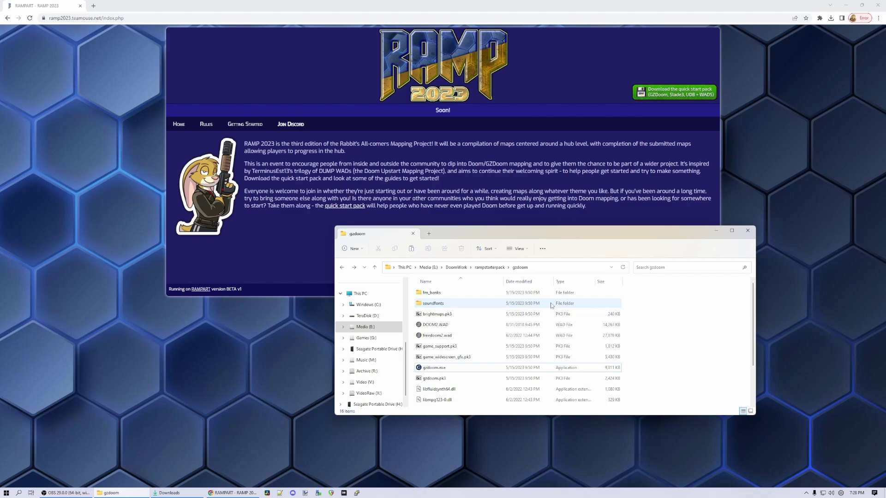
Step: Launch Builder.exe from the starter pack's udb folder and decline the offered Ultimate Doom Builder update
{"action": "left_click", "coordinate": [491, 268]}
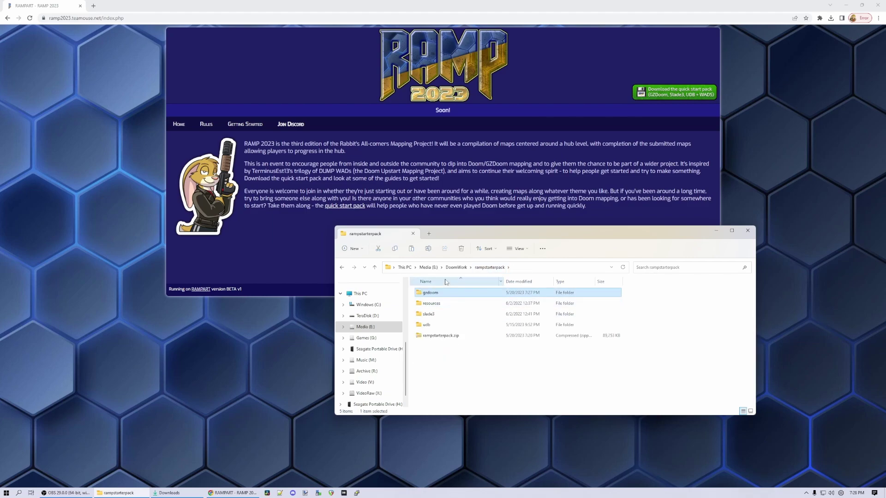
{"action": "left_click", "coordinate": [440, 316]}
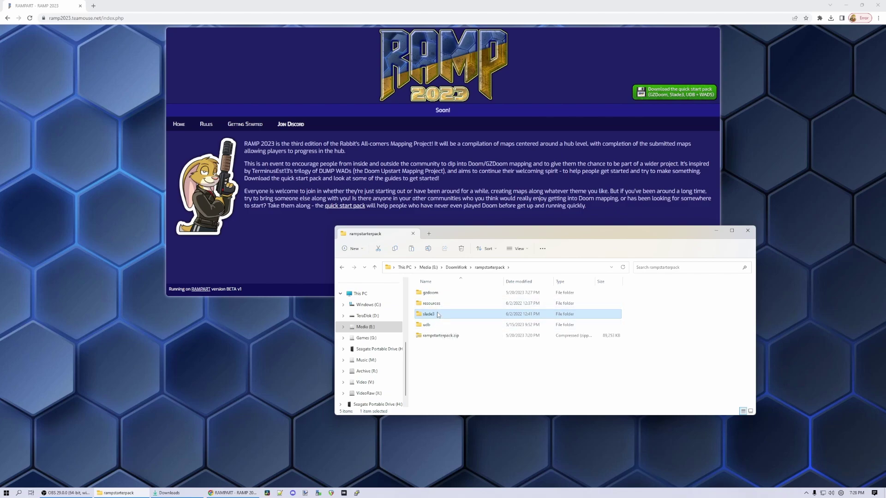
{"action": "left_click", "coordinate": [436, 325]}
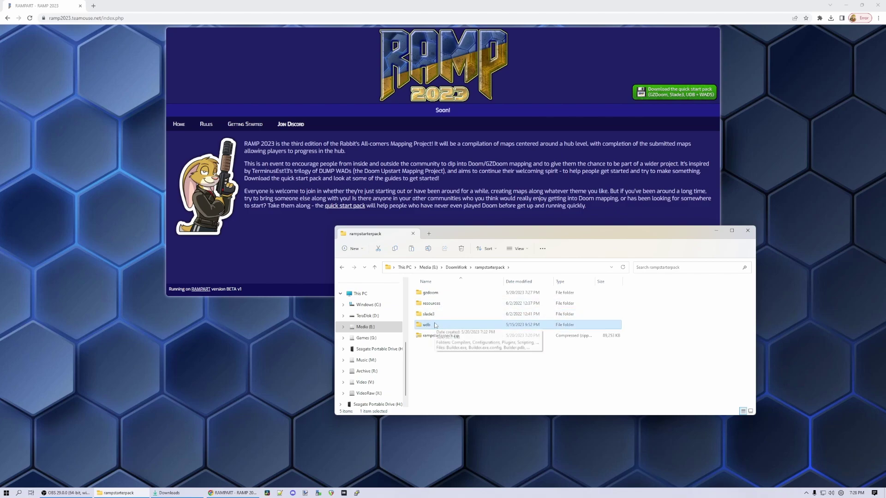
{"action": "double_click", "coordinate": [435, 324]}
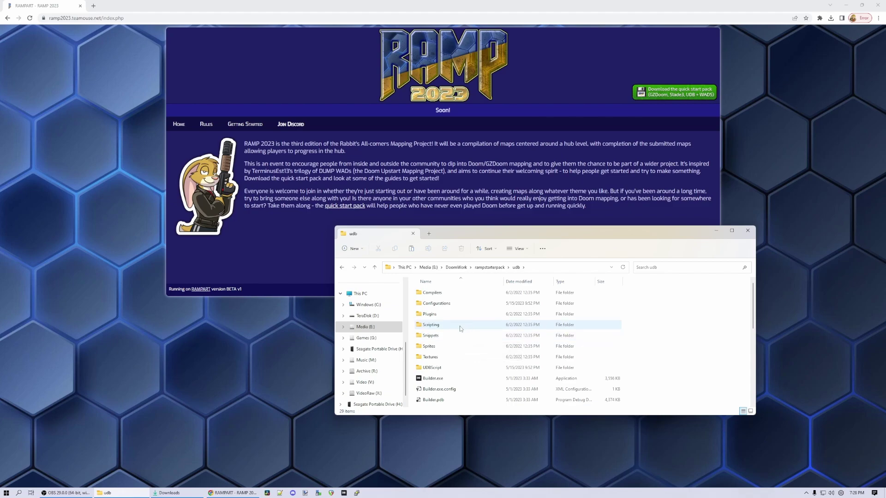
{"action": "scroll", "coordinate": [461, 334], "scroll_direction": "down", "scroll_amount": 1}
{"action": "left_click", "coordinate": [444, 349]}
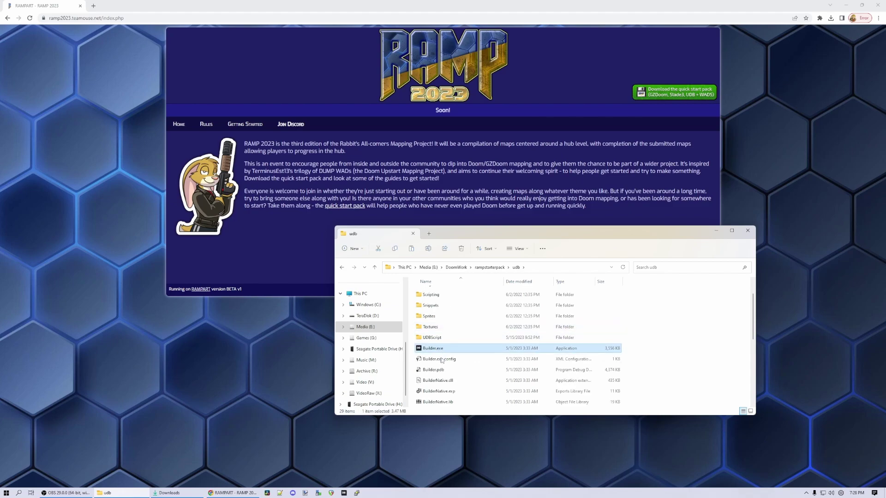
{"action": "double_click", "coordinate": [443, 350]}
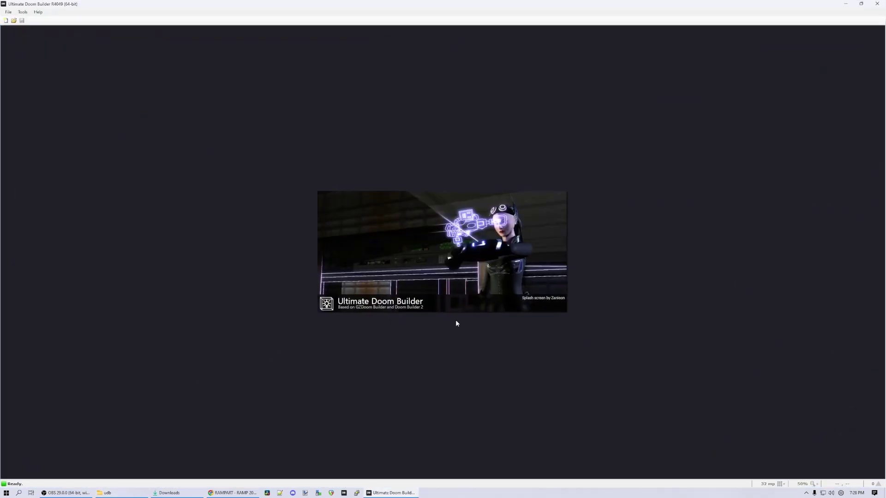
{"action": "mouse_move", "coordinate": [410, 204]}
{"action": "left_mouse_down"}
{"action": "mouse_move", "coordinate": [411, 218]}
{"action": "mouse_move", "coordinate": [413, 204]}
{"action": "left_mouse_up"}
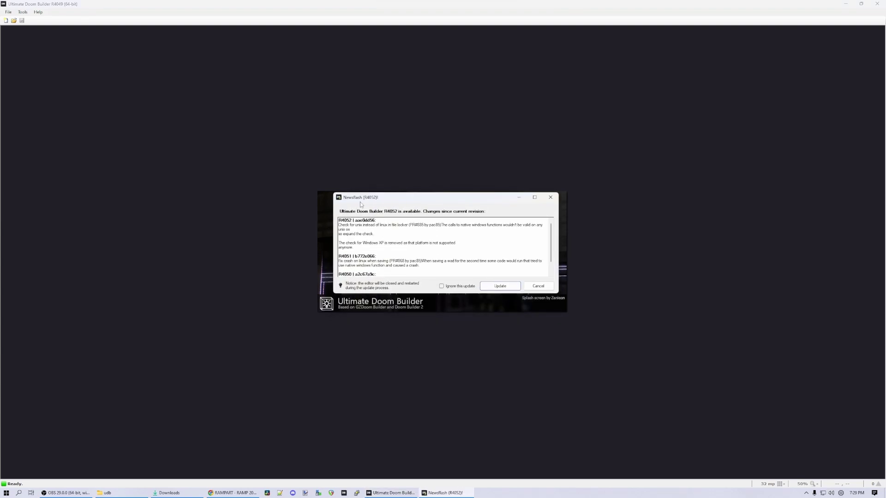
{"action": "left_click", "coordinate": [536, 288]}
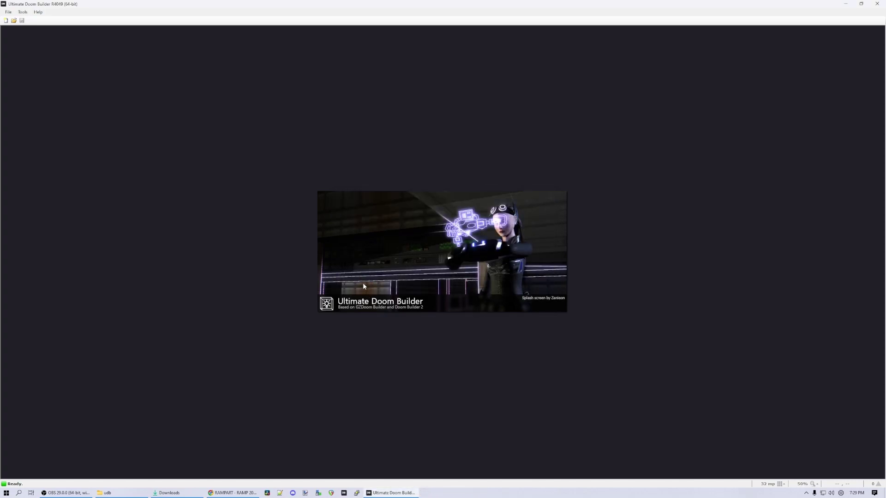
Step: Open the game configurations and view the resources of GZDoom: Doom 2 (UDMF)
{"action": "left_click", "coordinate": [23, 12]}
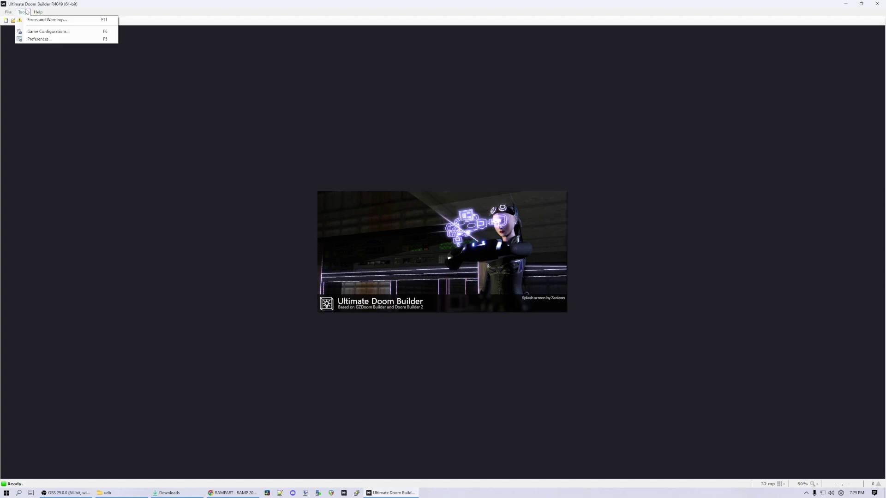
{"action": "left_click", "coordinate": [45, 33]}
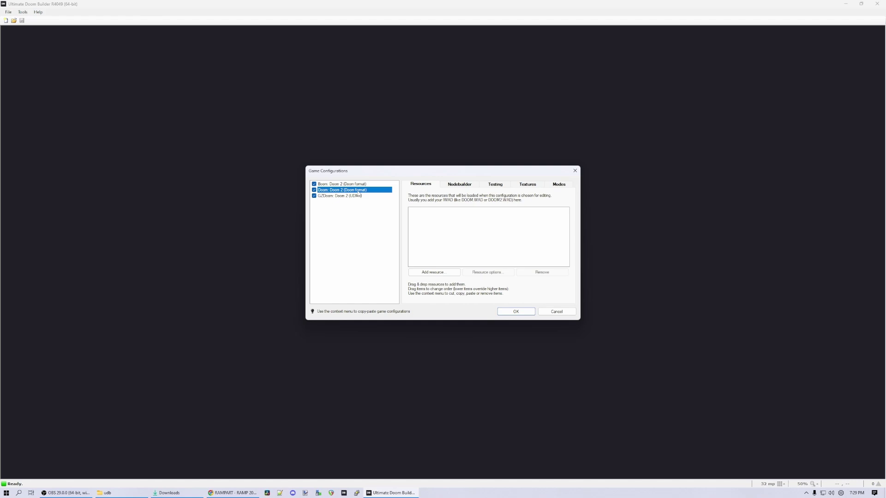
{"action": "left_click", "coordinate": [356, 195]}
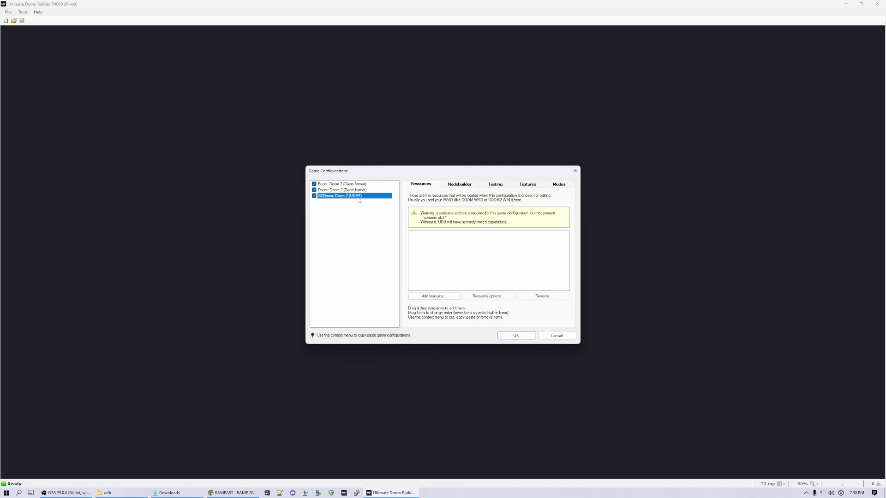
Step: Add DOOM2.WAD from rampstarterpack\gzdoom as a WAD resource of the Boom: Doom 2 (Doom format) configuration
{"action": "left_click", "coordinate": [351, 184]}
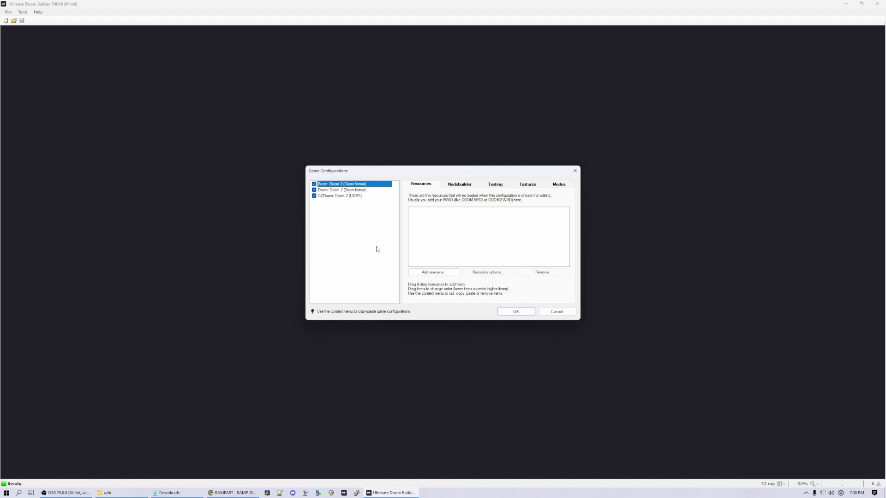
{"action": "left_click", "coordinate": [438, 221]}
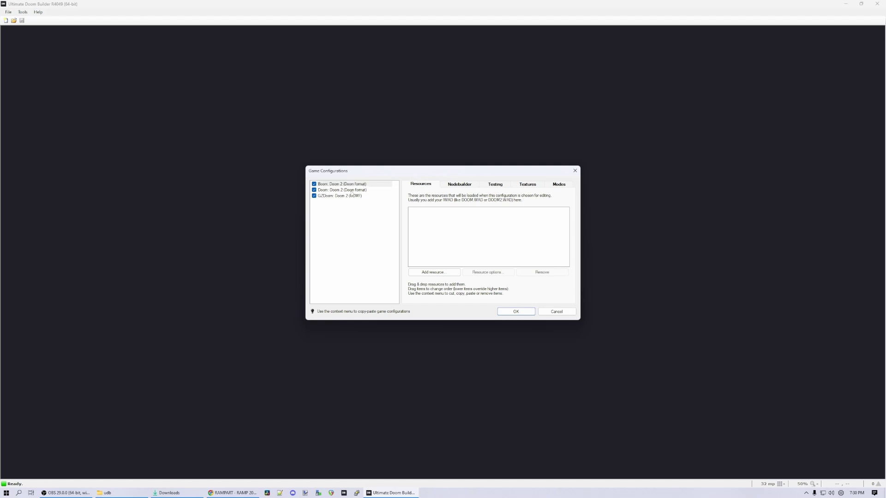
{"action": "left_click", "coordinate": [434, 273]}
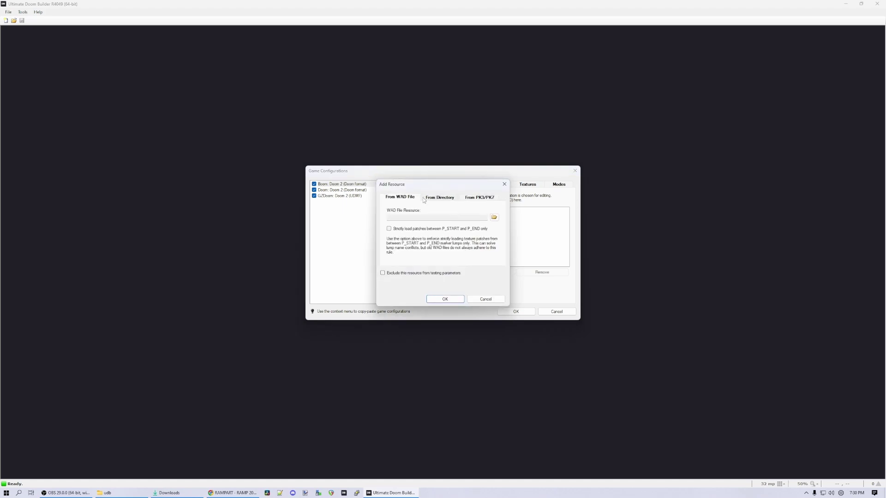
{"action": "left_click", "coordinate": [494, 217]}
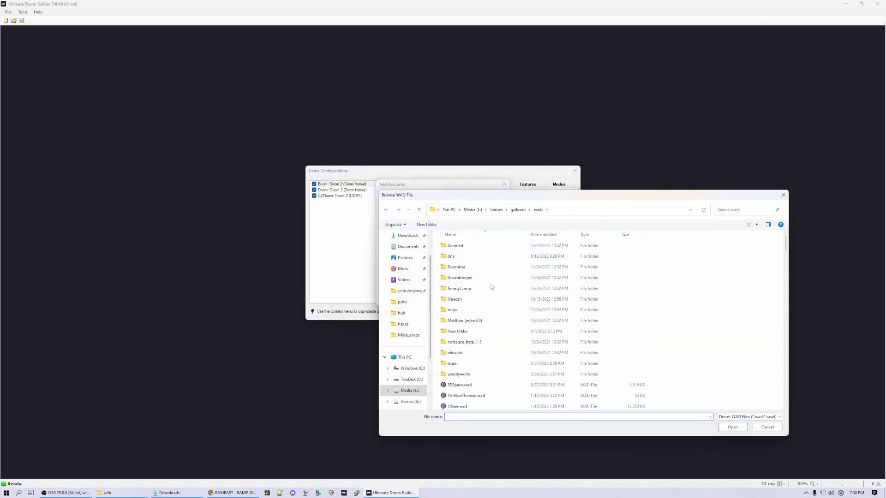
{"action": "double_click", "coordinate": [492, 310]}
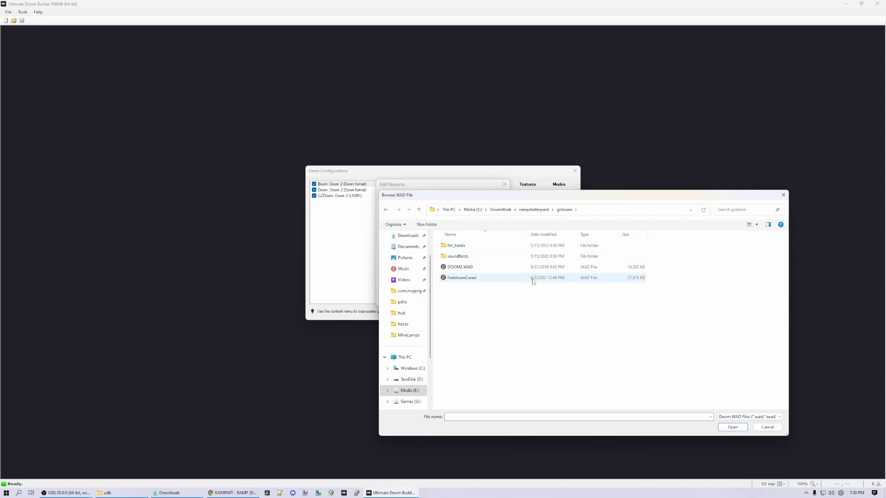
{"action": "left_click", "coordinate": [468, 269]}
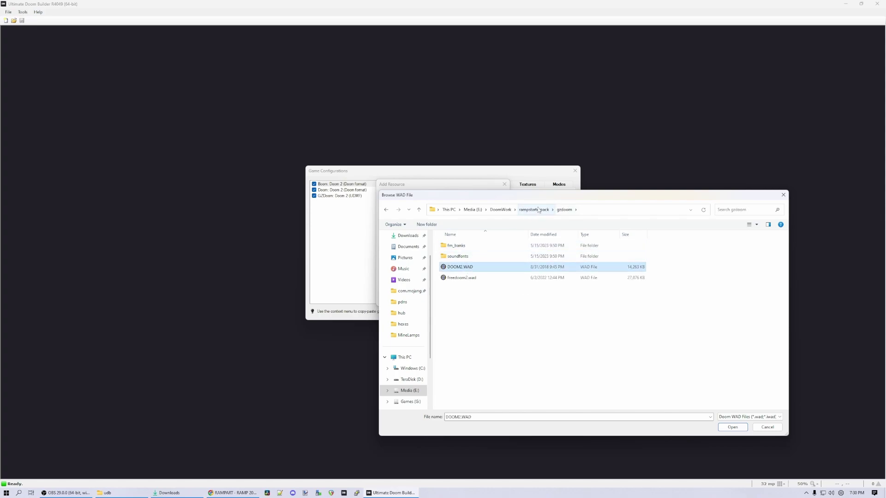
{"action": "left_click", "coordinate": [732, 427]}
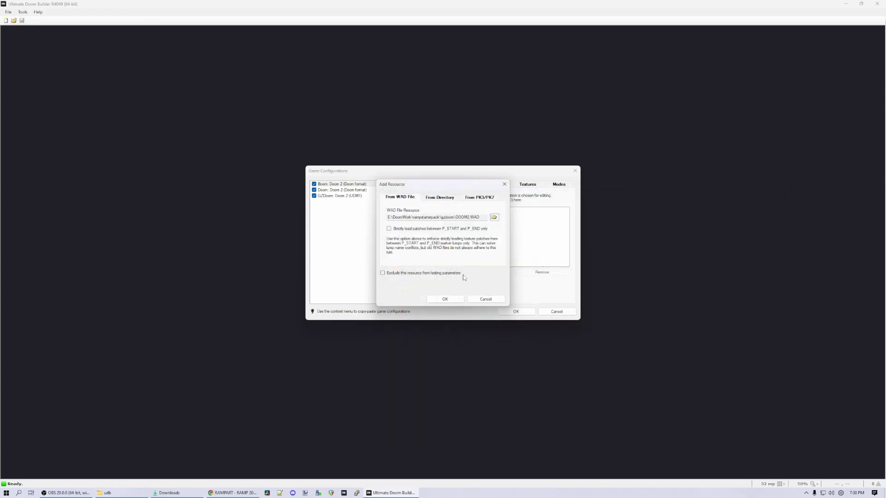
{"action": "left_click", "coordinate": [444, 299]}
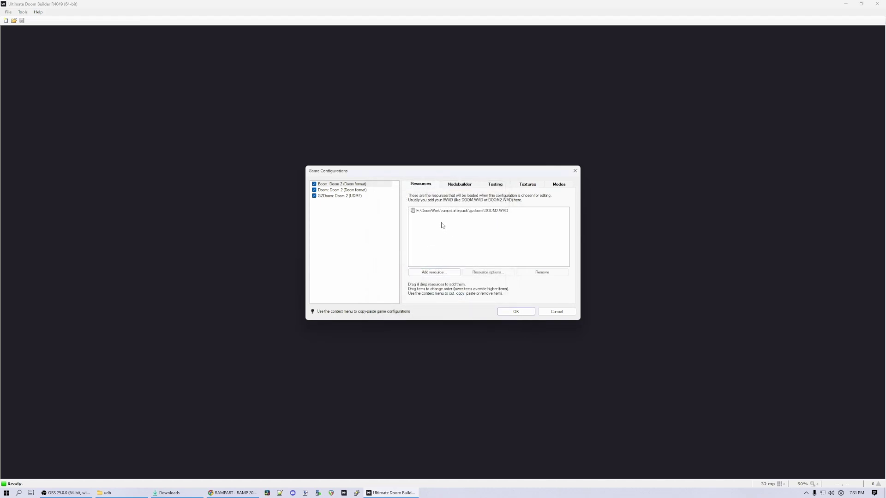
Step: Add the same DOOM2.WAD as a WAD resource of the GZDoom: Doom 2 (UDMF) configuration
{"action": "left_click", "coordinate": [356, 198]}
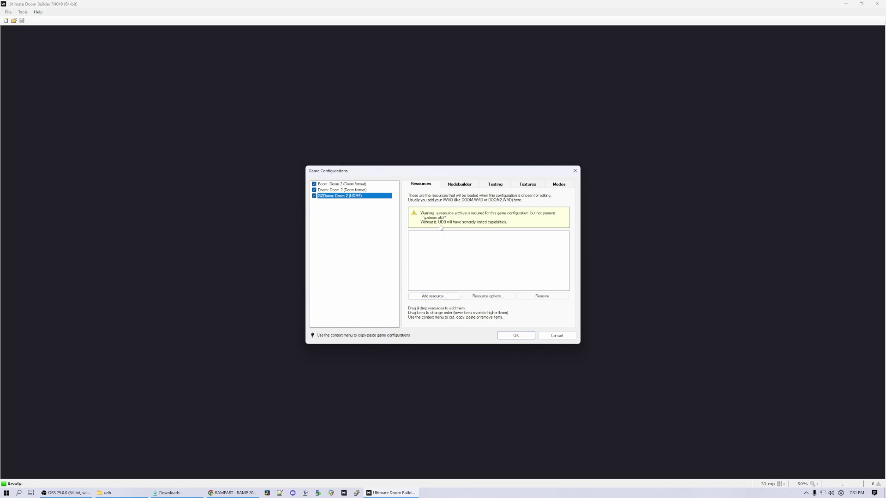
{"action": "left_click", "coordinate": [443, 297]}
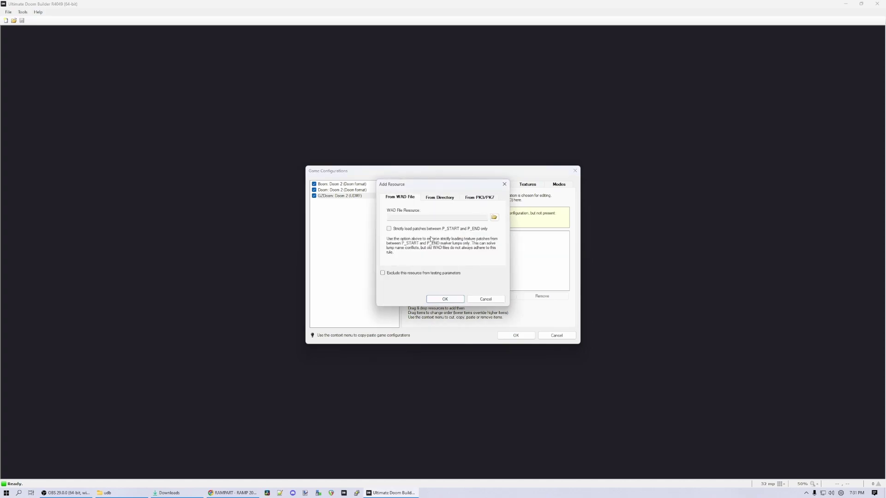
{"action": "left_click", "coordinate": [494, 217]}
{"action": "double_click", "coordinate": [460, 267]}
{"action": "left_click", "coordinate": [446, 303]}
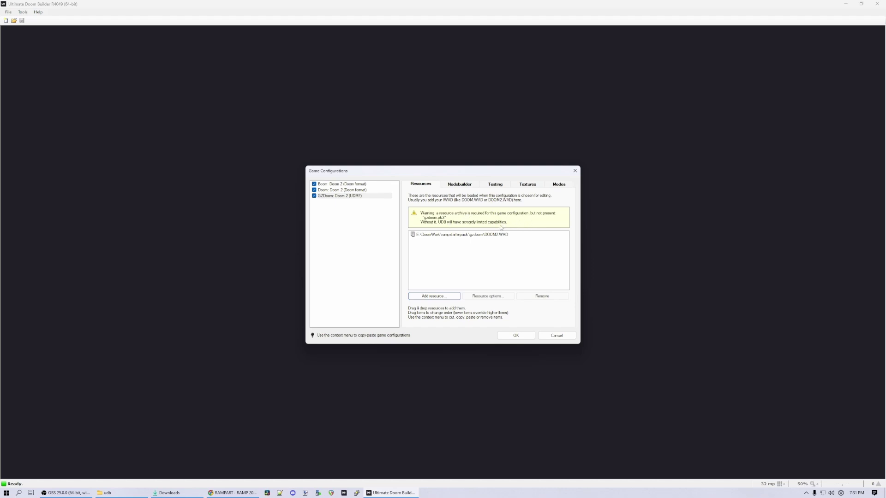
{"action": "left_click", "coordinate": [492, 236]}
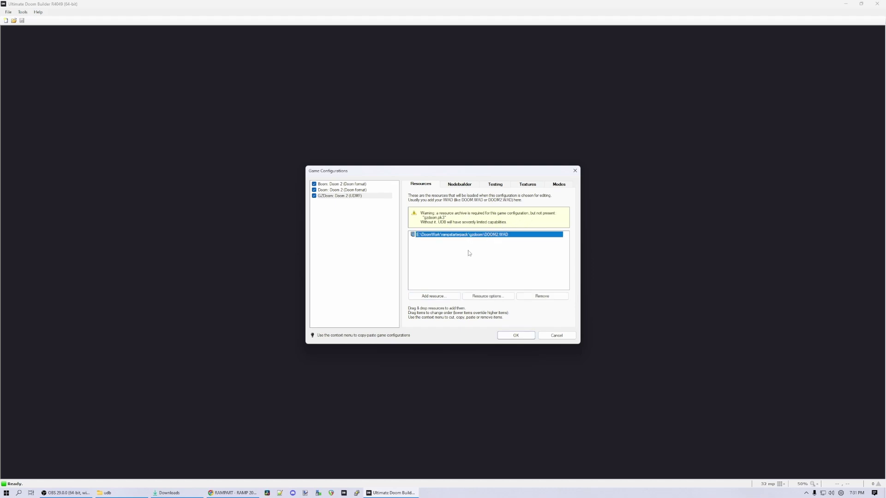
{"action": "left_click", "coordinate": [491, 251]}
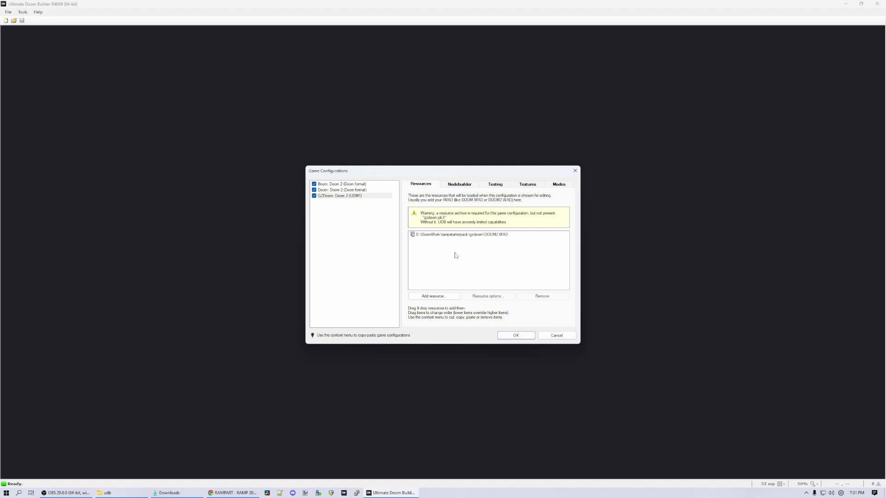
{"action": "left_click", "coordinate": [470, 236]}
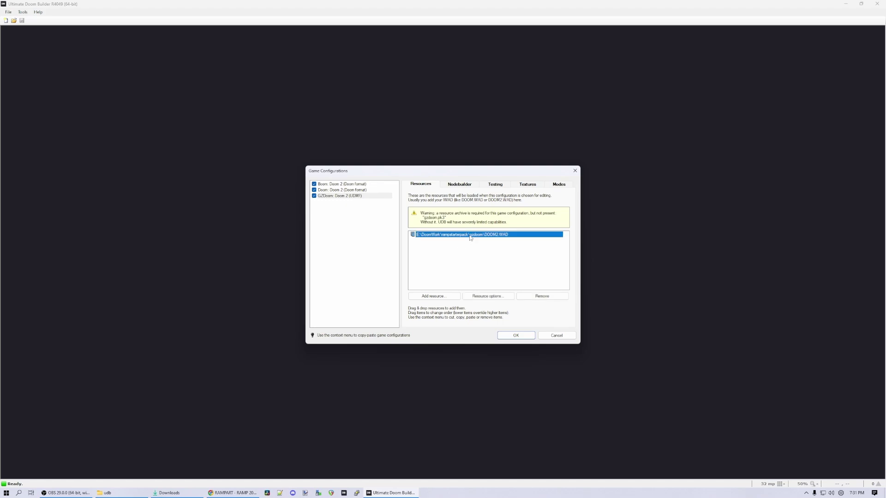
Step: Add gzdoom.pk3 from the starter pack's gzdoom folder as a PK3 resource of the GZDoom: Doom 2 (UDMF) configuration
{"action": "left_click", "coordinate": [428, 297]}
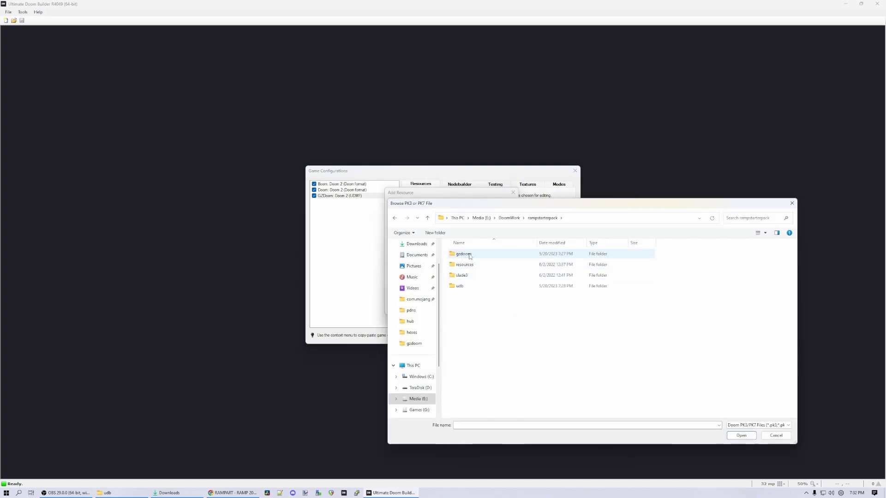
{"action": "double_click", "coordinate": [471, 255]}
{"action": "left_click", "coordinate": [472, 307]}
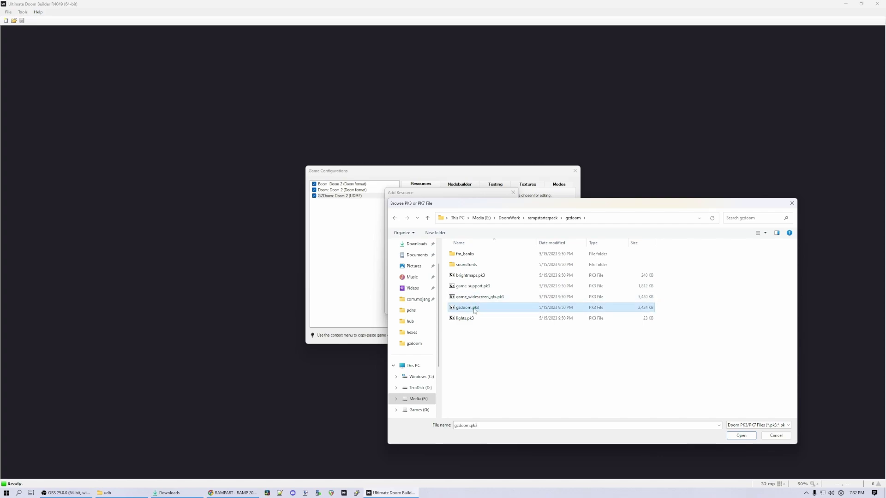
{"action": "left_click", "coordinate": [740, 436]}
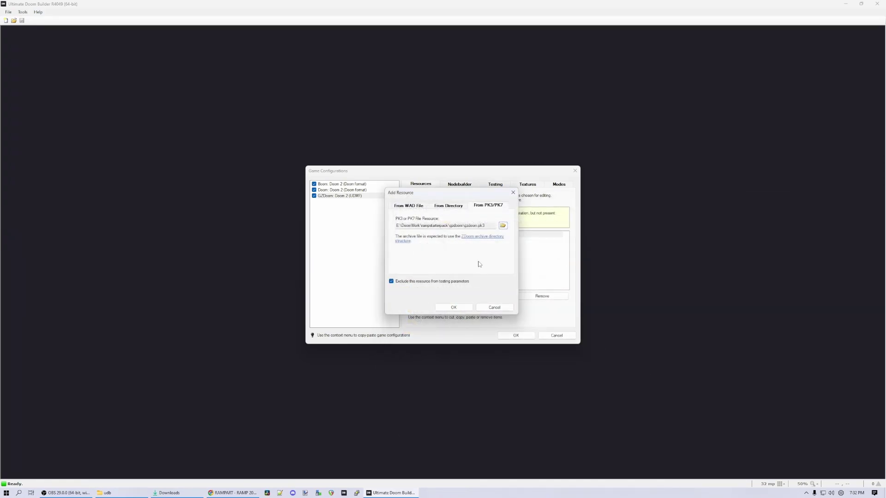
{"action": "left_click", "coordinate": [459, 311]}
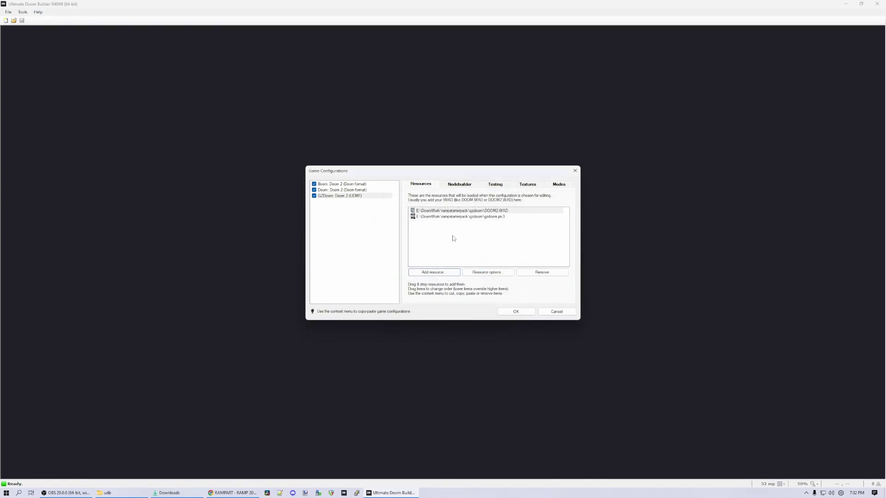
Step: Move gzdoom.pk3 above DOOM2.WAD in the GZDoom configuration's resource order and save the game configurations
{"action": "left_click", "coordinate": [473, 219]}
{"action": "left_click_drag", "start_coordinate": [472, 219], "coordinate": [475, 214]}
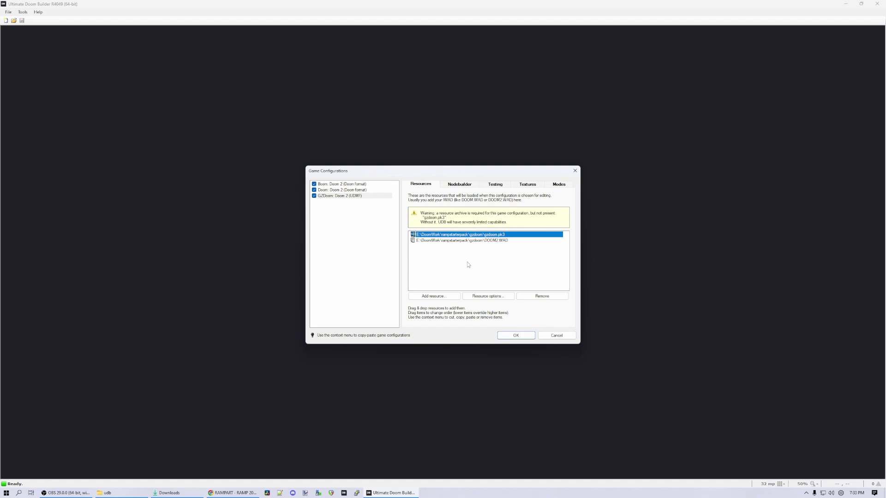
{"action": "left_click", "coordinate": [341, 184]}
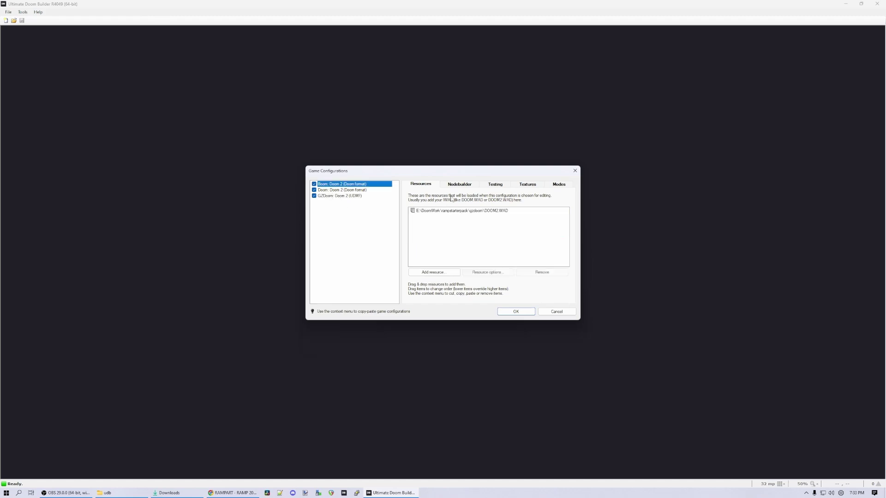
{"action": "left_click", "coordinate": [509, 313]}
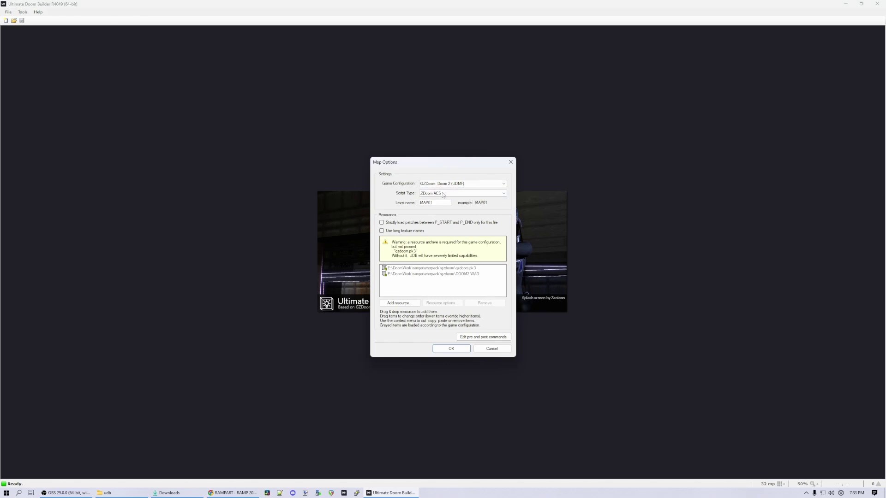
Step: Create the new map with the Boom: Doom 2 (Doom format) configuration and the level name MAP01
{"action": "left_click", "coordinate": [448, 184]}
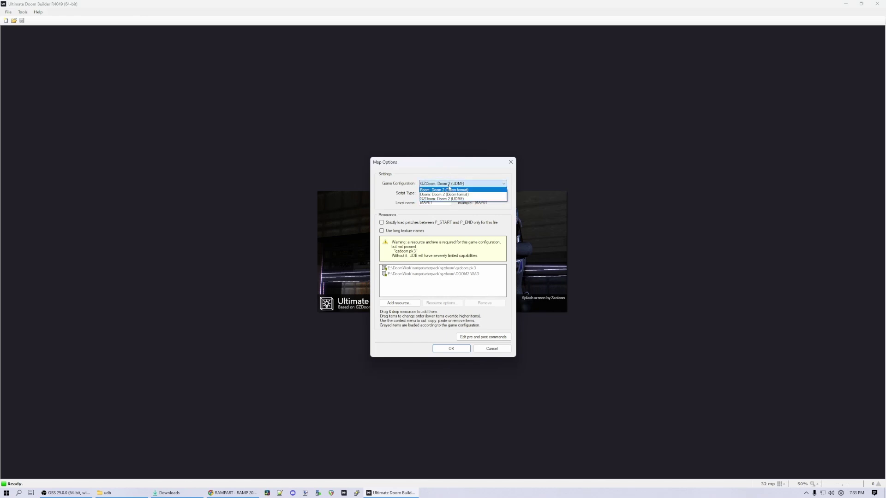
{"action": "left_click", "coordinate": [447, 190]}
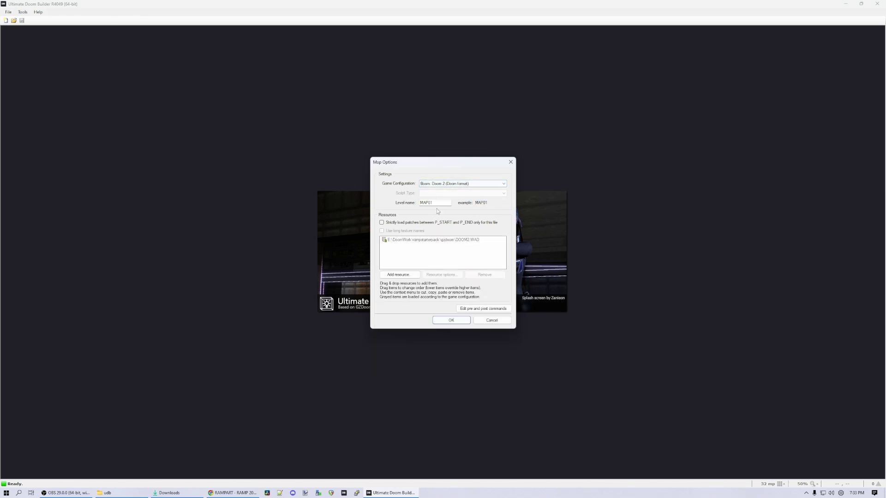
{"action": "left_click_drag", "start_coordinate": [419, 203], "coordinate": [428, 203]}
{"action": "left_click", "coordinate": [439, 203]}
{"action": "left_click", "coordinate": [421, 261]}
{"action": "left_click", "coordinate": [449, 321]}
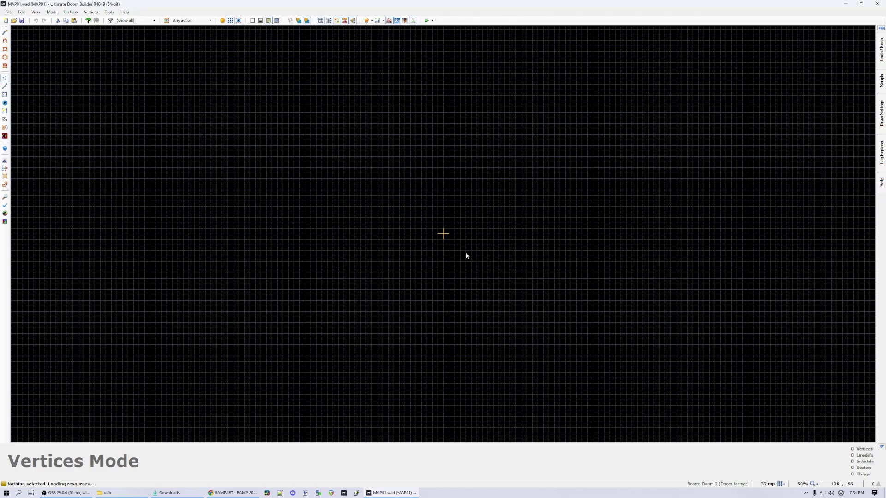
Step: Draw a closed six-sided room around the map origin with a 352-unit west wall and a 448-unit east wall
{"action": "scroll", "coordinate": [489, 237], "scroll_direction": "up", "scroll_amount": 2}
{"action": "scroll", "coordinate": [364, 201], "scroll_direction": "down", "scroll_amount": 2}
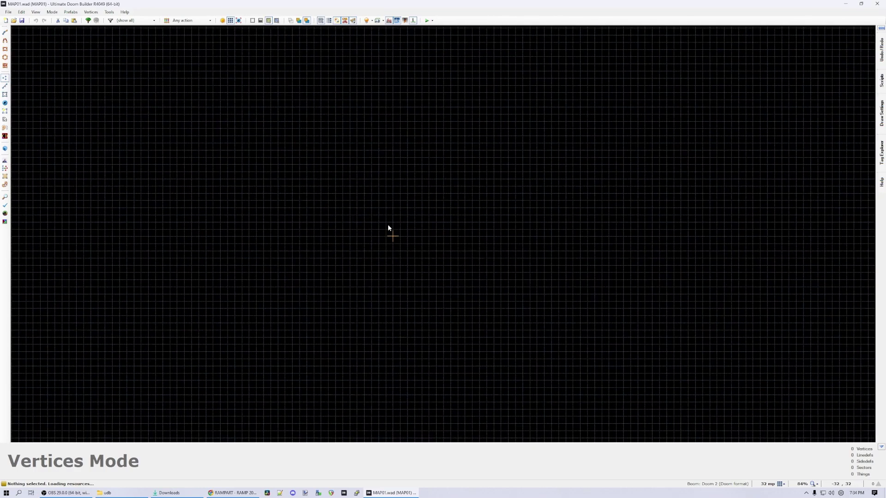
{"action": "scroll", "coordinate": [354, 239], "scroll_direction": "up", "scroll_amount": 1}
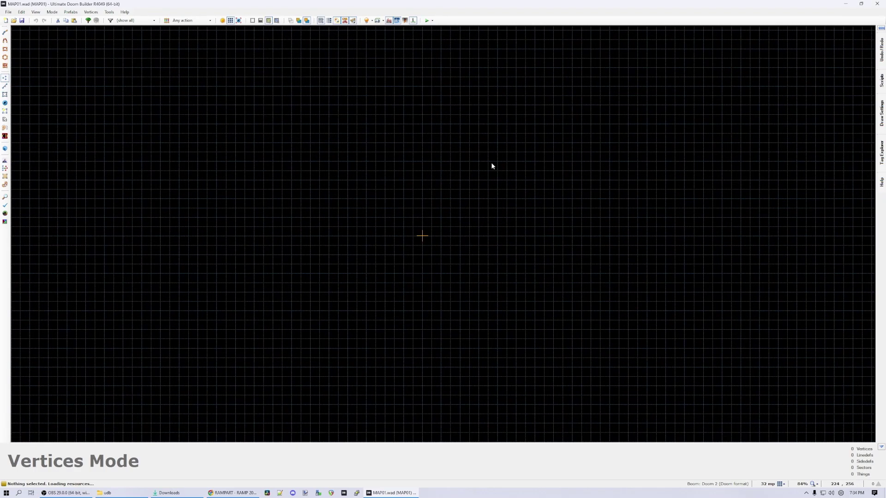
{"action": "key", "text": "d"}
{"action": "left_click", "coordinate": [422, 143]}
{"action": "left_click", "coordinate": [309, 199]}
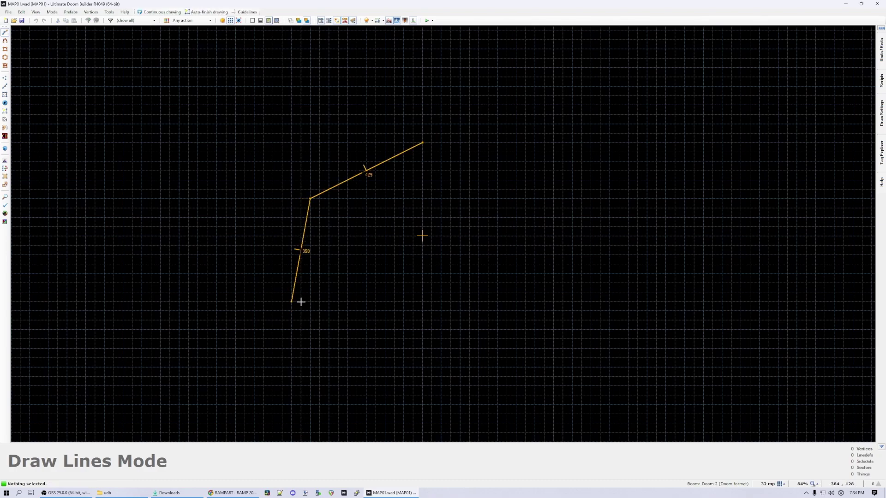
{"action": "left_click", "coordinate": [309, 301]}
{"action": "left_click", "coordinate": [422, 348]}
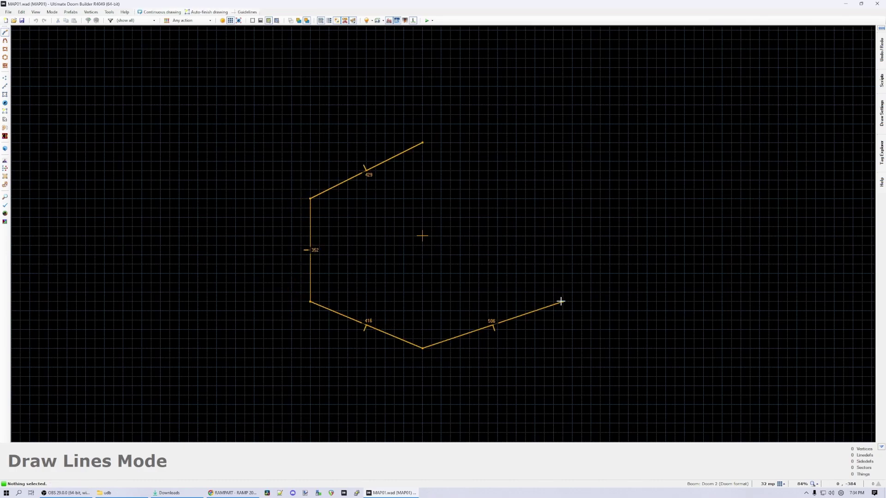
{"action": "left_click", "coordinate": [525, 311]}
{"action": "left_click", "coordinate": [525, 180]}
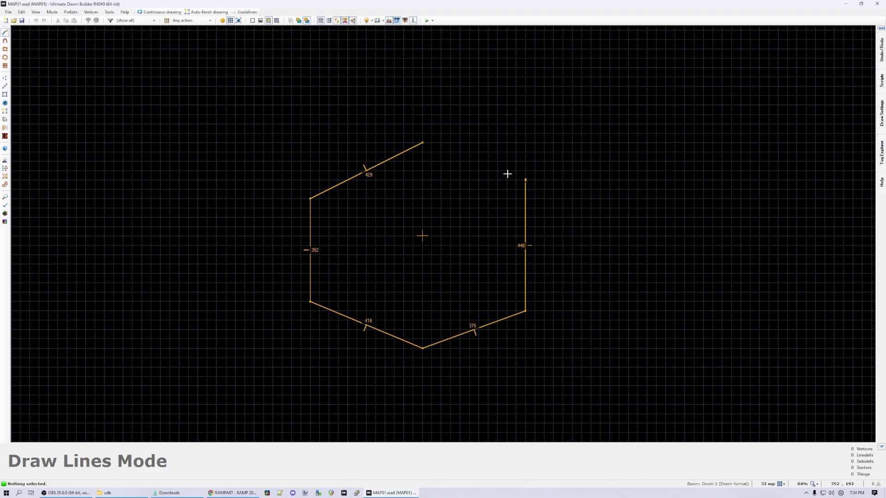
{"action": "left_click", "coordinate": [422, 143]}
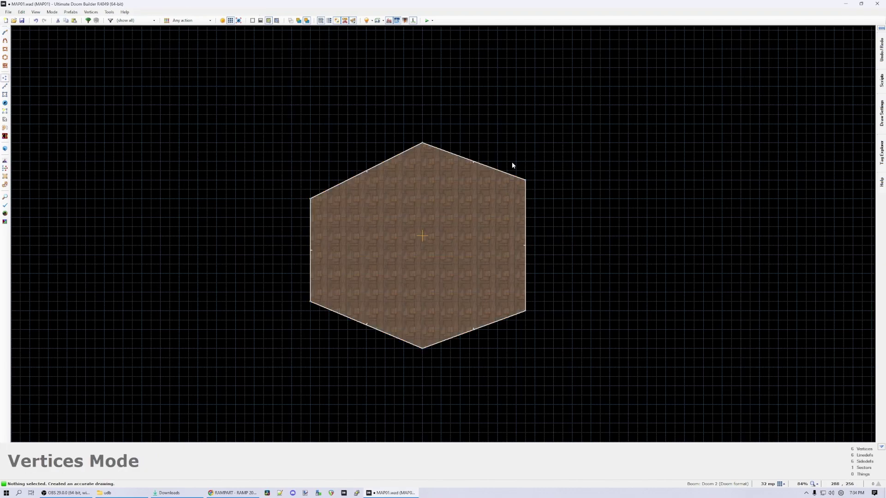
Step: Draw a 160 by 256 unit rectangular sector adjoining the outside of the hexagonal room's east wall
{"action": "scroll", "coordinate": [486, 253], "scroll_direction": "up", "scroll_amount": 3}
{"action": "key", "text": "d"}
{"action": "left_click", "coordinate": [562, 165]}
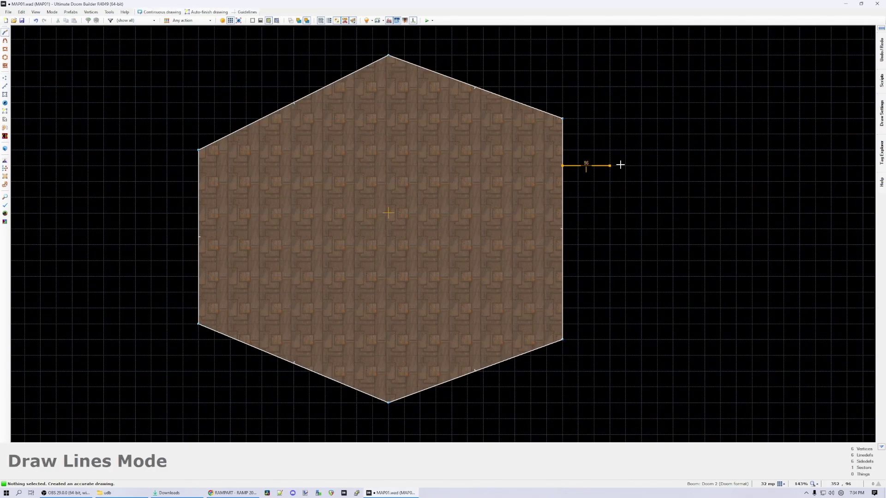
{"action": "left_click", "coordinate": [641, 165]}
{"action": "left_click", "coordinate": [642, 292]}
{"action": "left_click", "coordinate": [562, 292]}
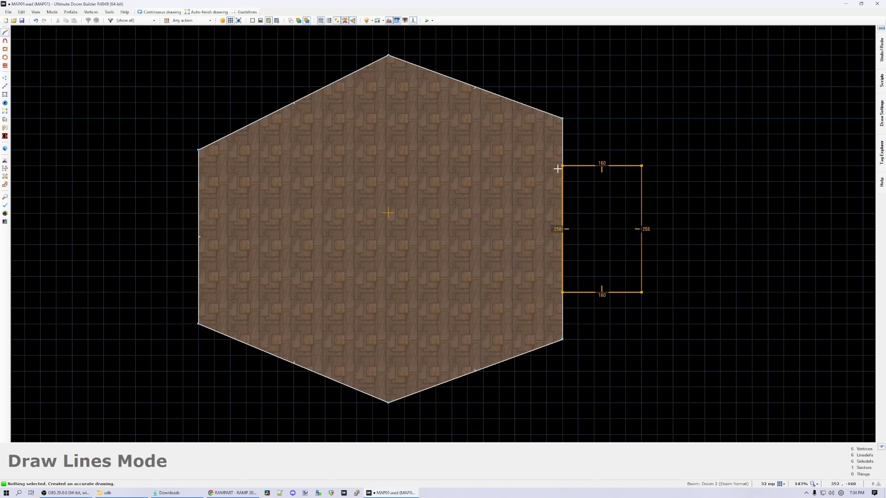
{"action": "left_click", "coordinate": [558, 167]}
Step: Place a Player 1 start at about X 448, Y -32 in the rectangular sector, facing west into the hexagonal room
{"action": "key", "text": "t"}
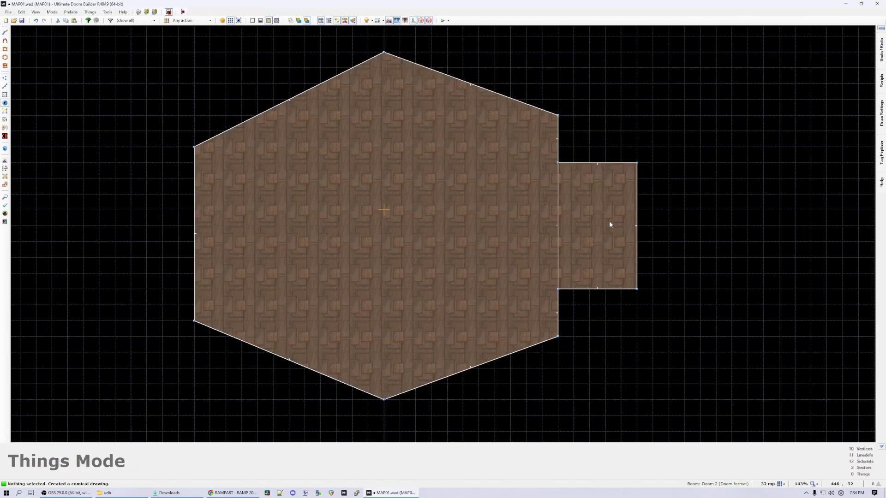
{"action": "right_click", "coordinate": [602, 223]}
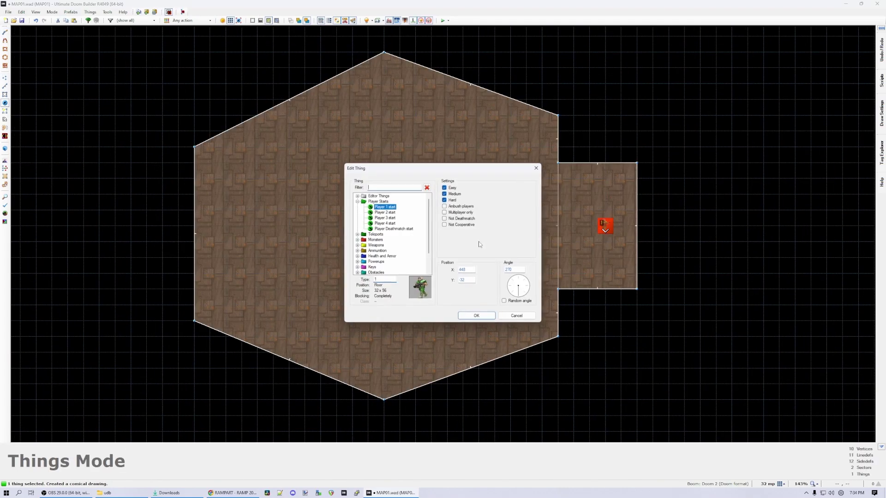
{"action": "left_click", "coordinate": [510, 291]}
{"action": "left_click", "coordinate": [477, 316]}
{"action": "left_click", "coordinate": [625, 237]}
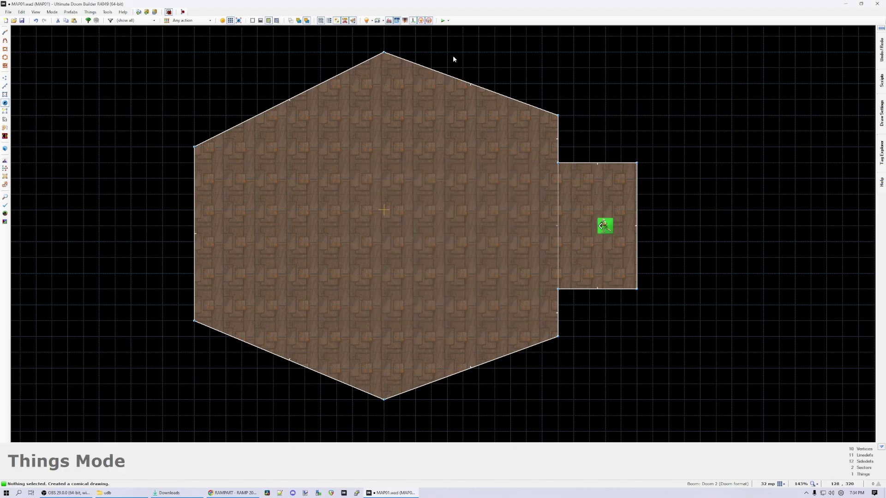
Step: Review the testing engine settings of the Boom: Doom 2 (Doom format) configuration and browse for a test program without choosing one
{"action": "left_click", "coordinate": [448, 20]}
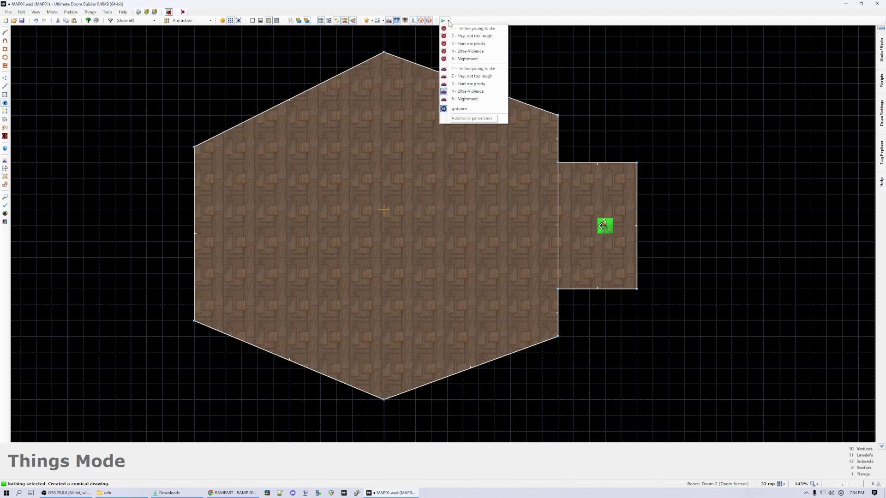
{"action": "left_click", "coordinate": [465, 99]}
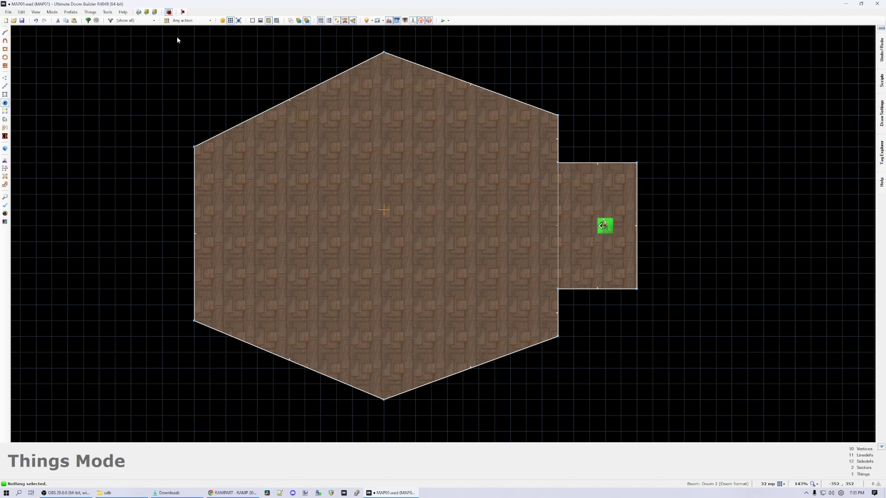
{"action": "left_click", "coordinate": [107, 12]}
{"action": "left_click", "coordinate": [118, 40]}
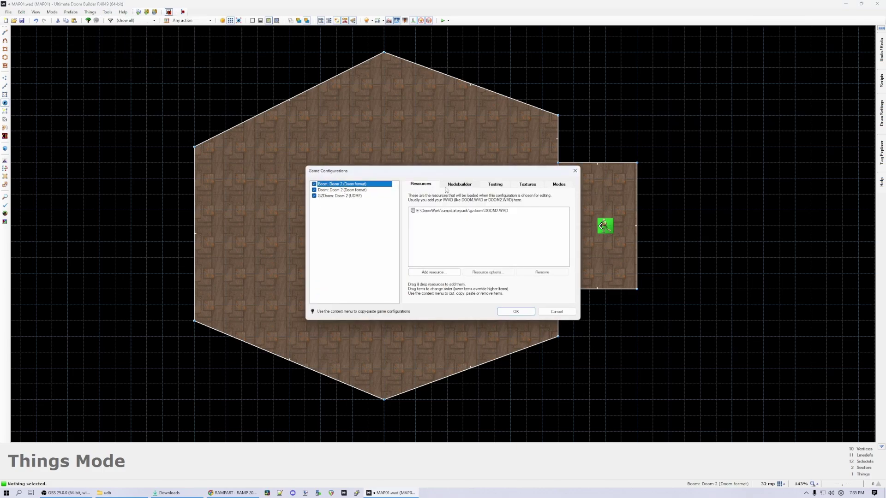
{"action": "left_click", "coordinate": [487, 184]}
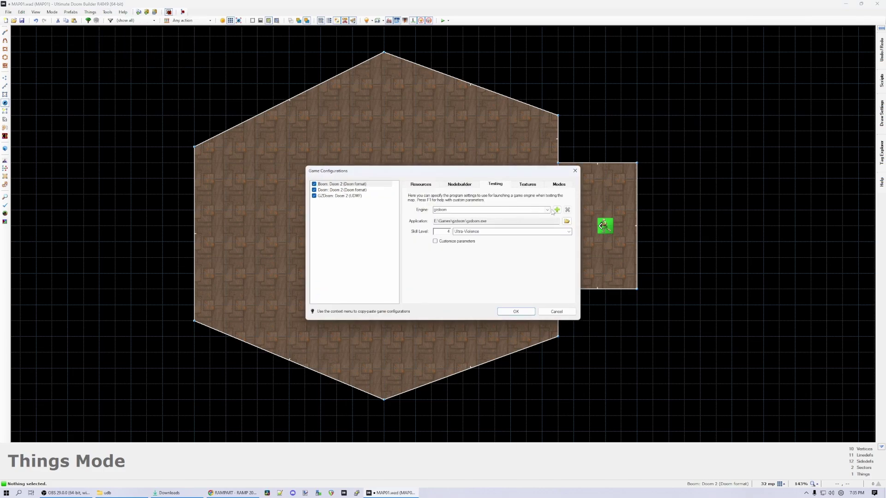
{"action": "double_click", "coordinate": [450, 209]}
{"action": "left_click", "coordinate": [472, 209]}
{"action": "left_click", "coordinate": [557, 210]}
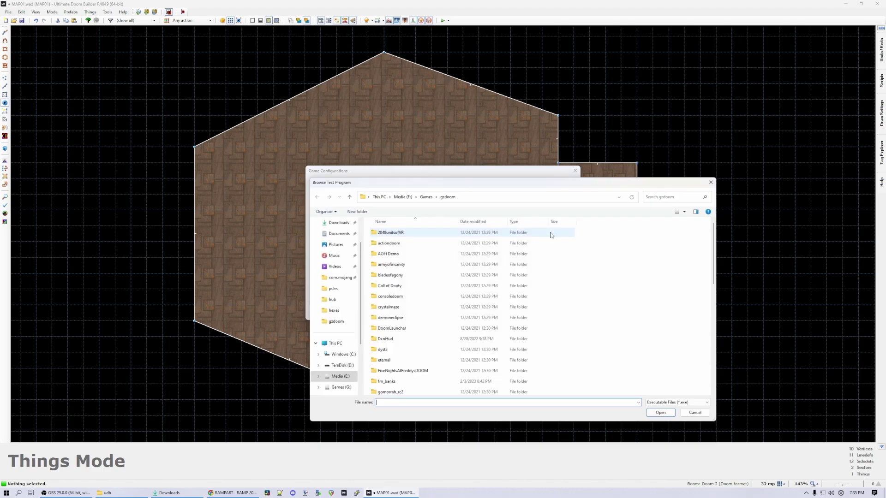
{"action": "scroll", "coordinate": [429, 286], "scroll_direction": "down", "scroll_amount": 4}
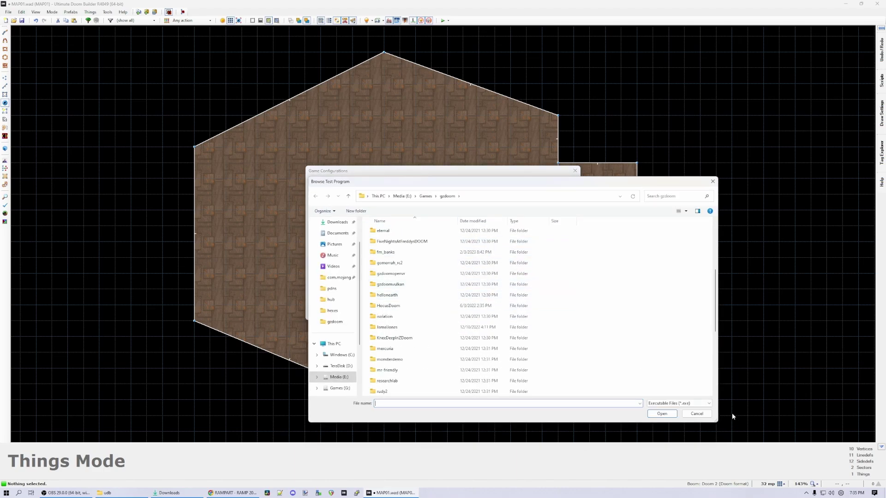
{"action": "left_click", "coordinate": [697, 413]}
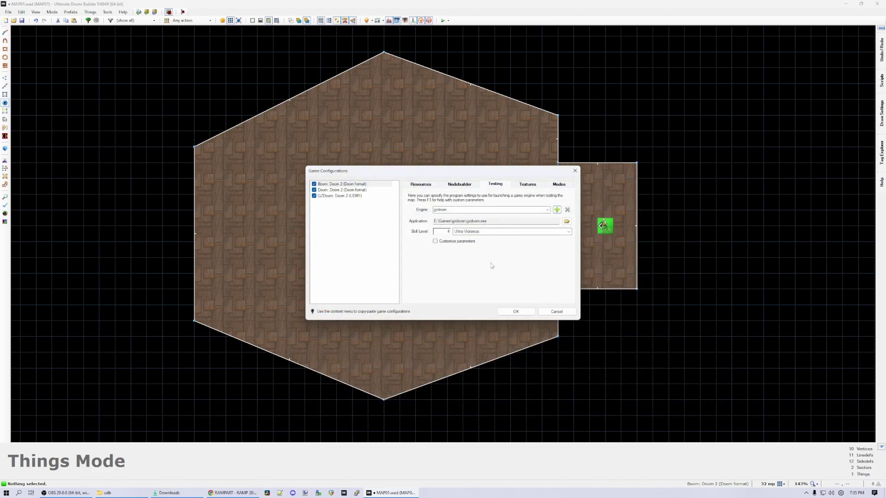
{"action": "left_click", "coordinate": [515, 311]}
Step: Test the map in GZDoom on the Hurt me plenty skill with monsters, walk around the rooms and close the game
{"action": "left_click", "coordinate": [448, 20]}
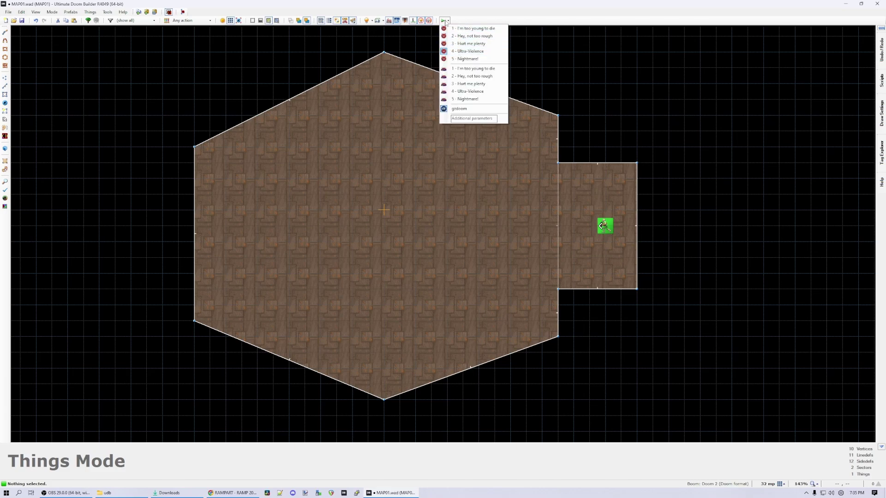
{"action": "left_click", "coordinate": [459, 44]}
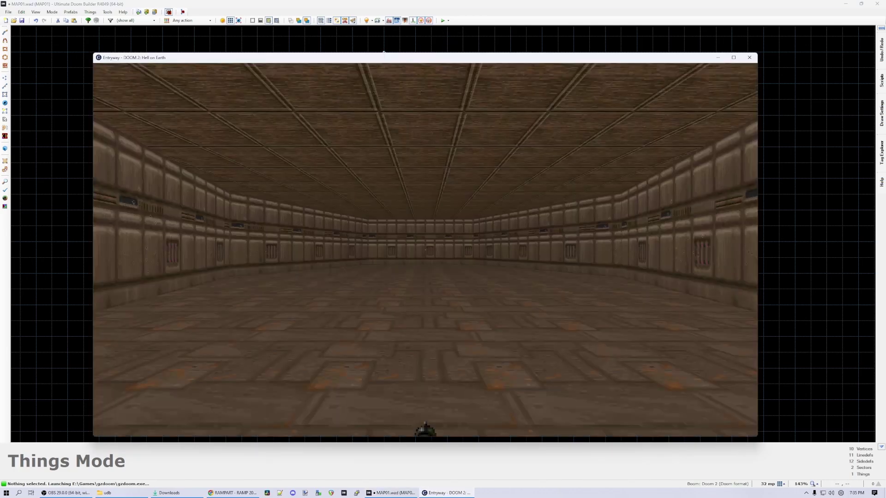
{"action": "key", "text": "w"}
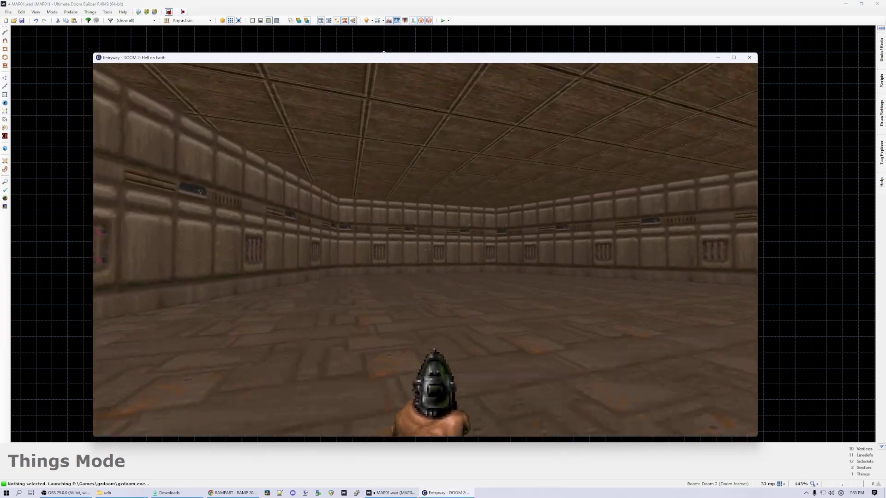
{"action": "key", "text": "w"}
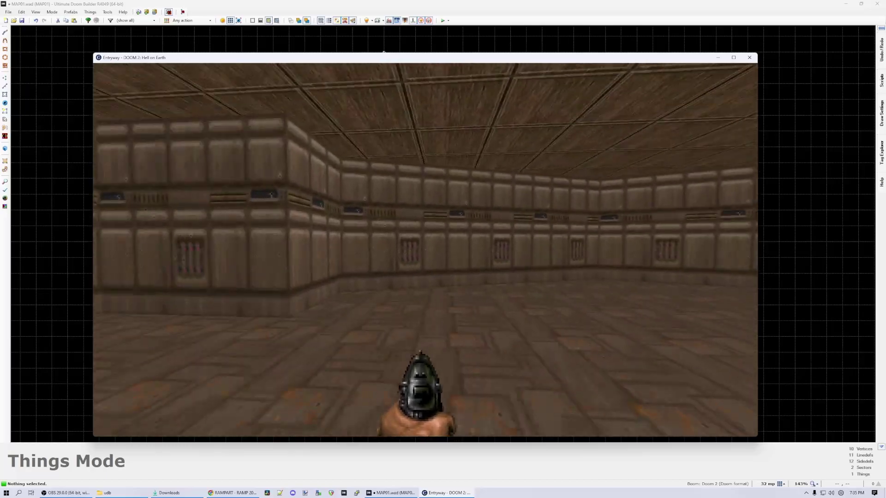
{"action": "key", "text": "alt+F4"}
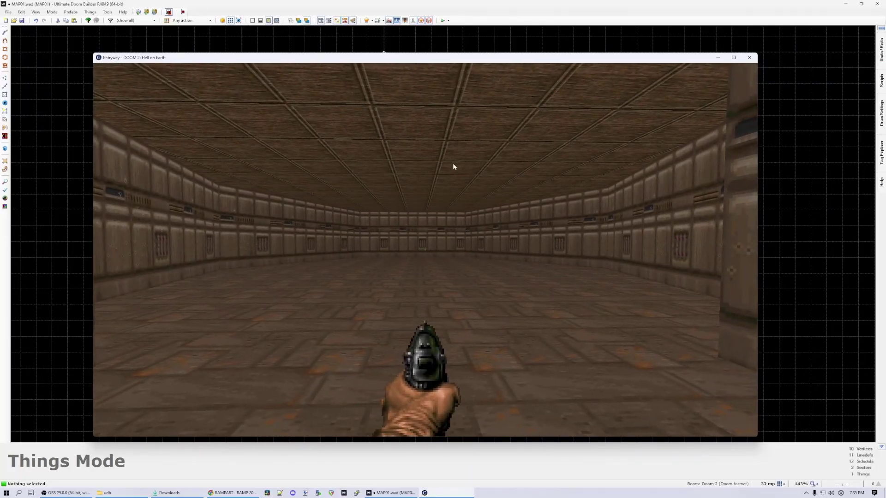